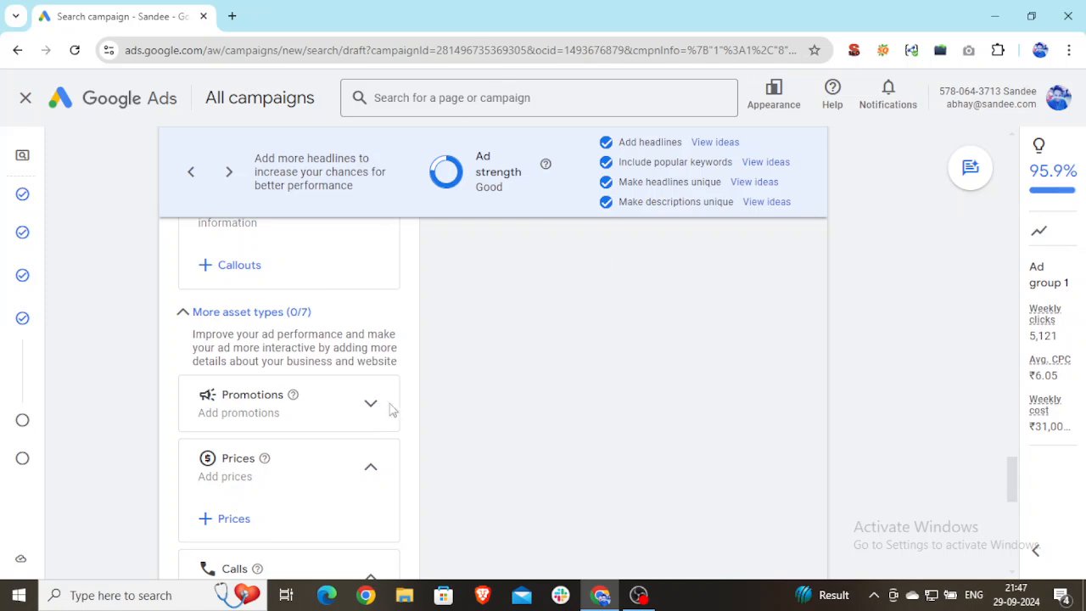
left_click(188, 315)
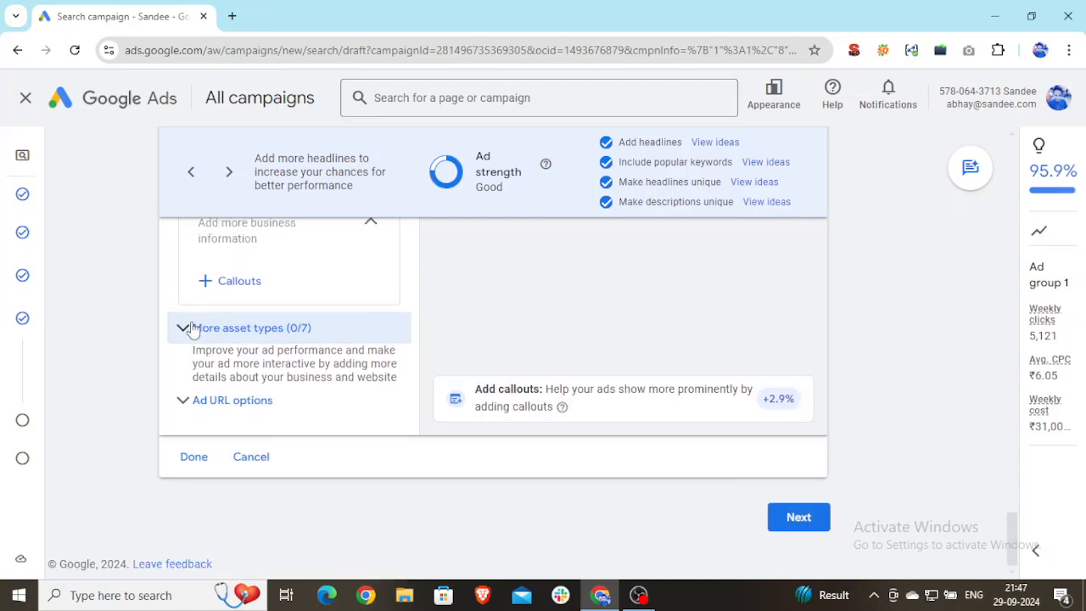
left_click(185, 324)
scroll(322, 377, "down", 2)
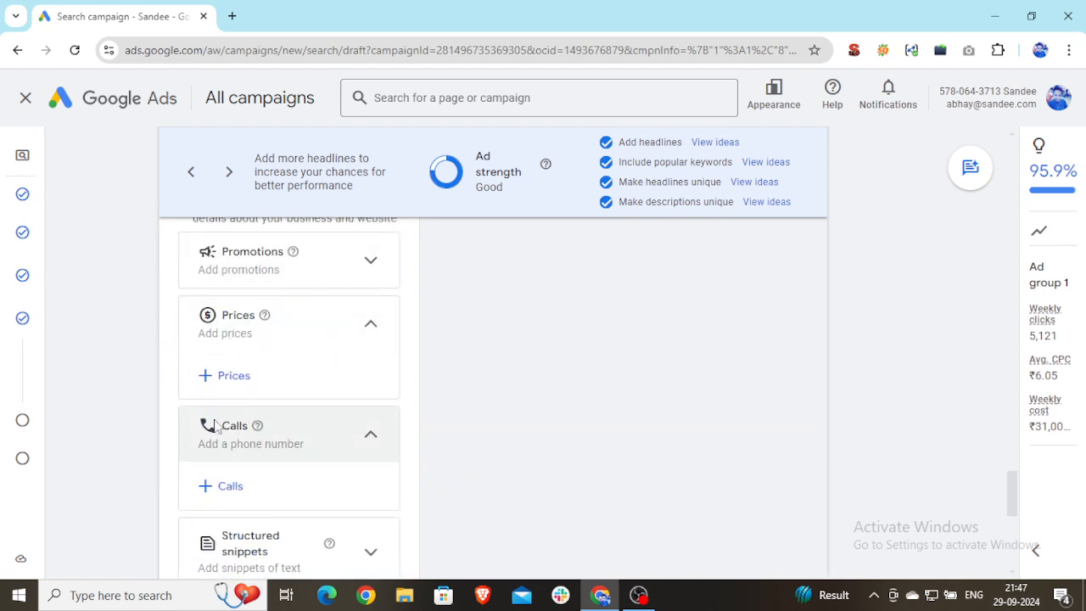
left_click(229, 379)
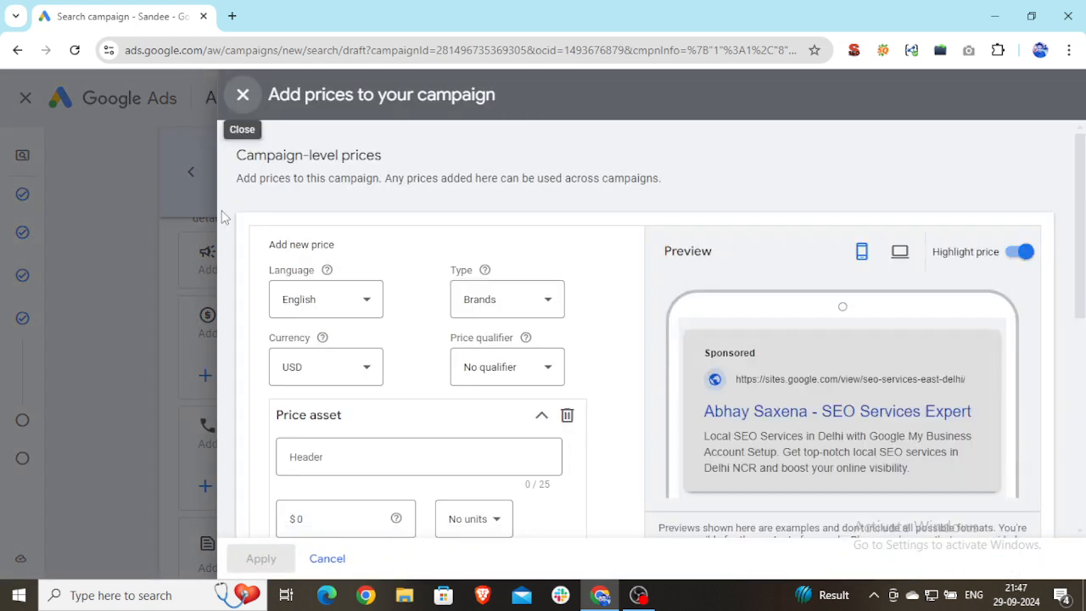
left_click(244, 95)
Review the ad group from its keywords and headlines down to the sitelinks, callouts and additional asset types.
scroll(312, 343, "up", 10)
scroll(312, 336, "up", 15)
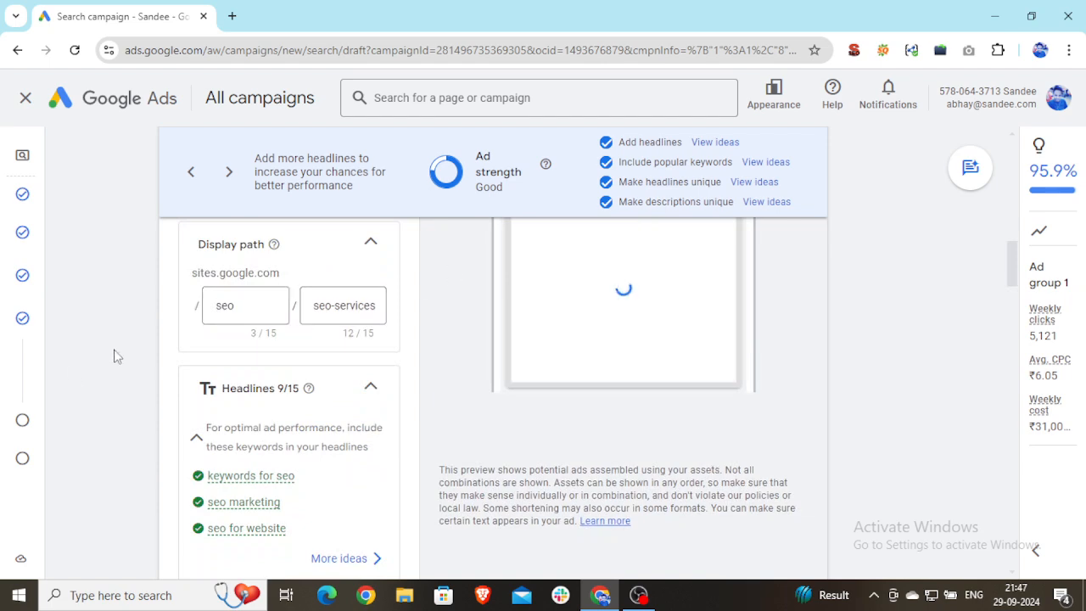
scroll(257, 363, "up", 15)
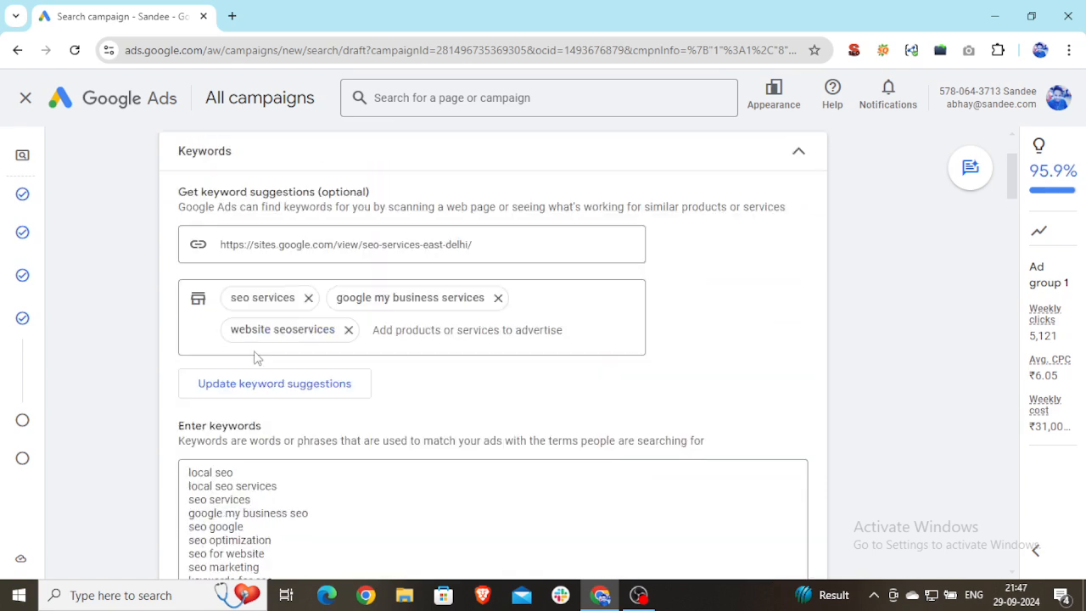
scroll(289, 335, "up", 2)
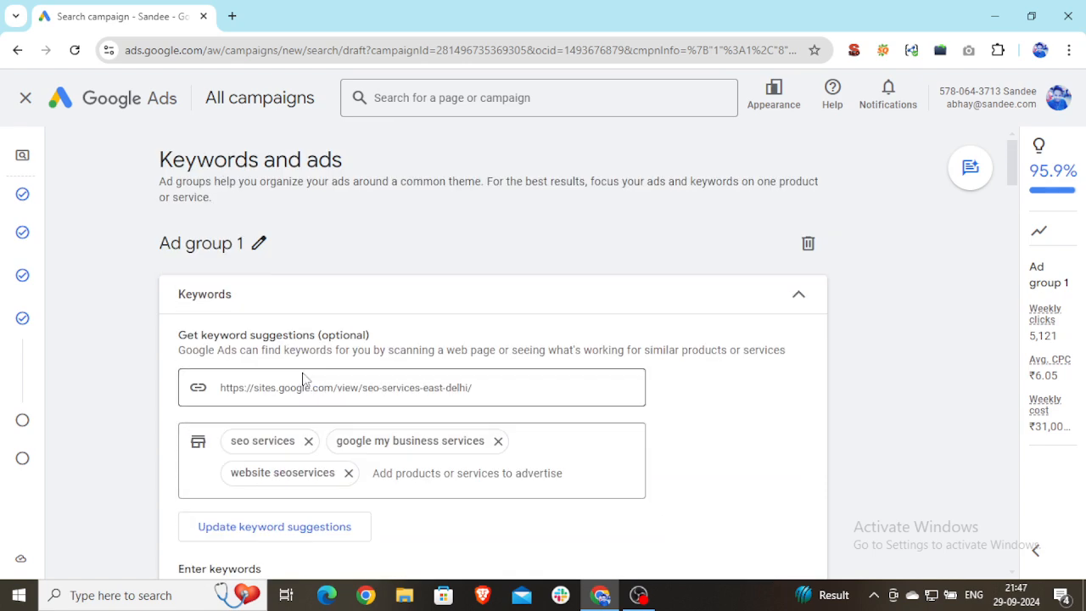
scroll(301, 378, "down", 1)
scroll(305, 376, "down", 15)
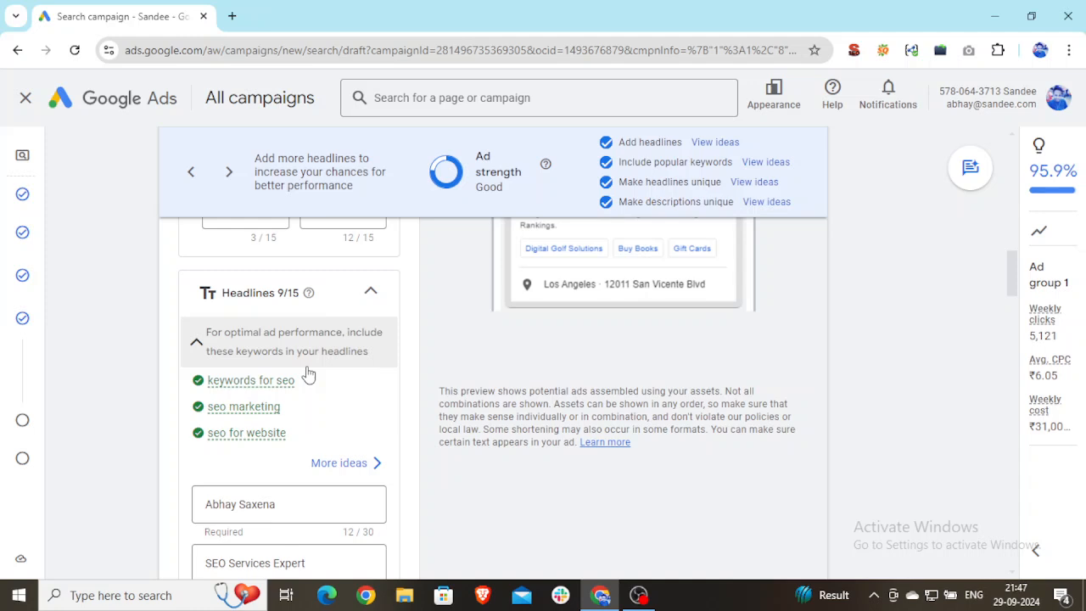
scroll(308, 375, "down", 1)
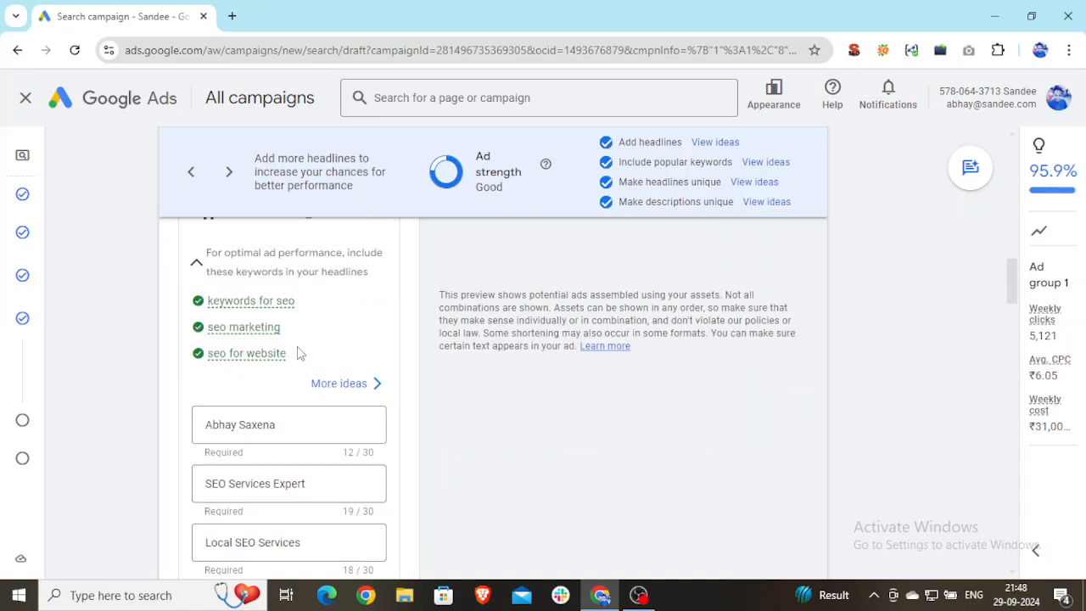
scroll(294, 363, "down", 3)
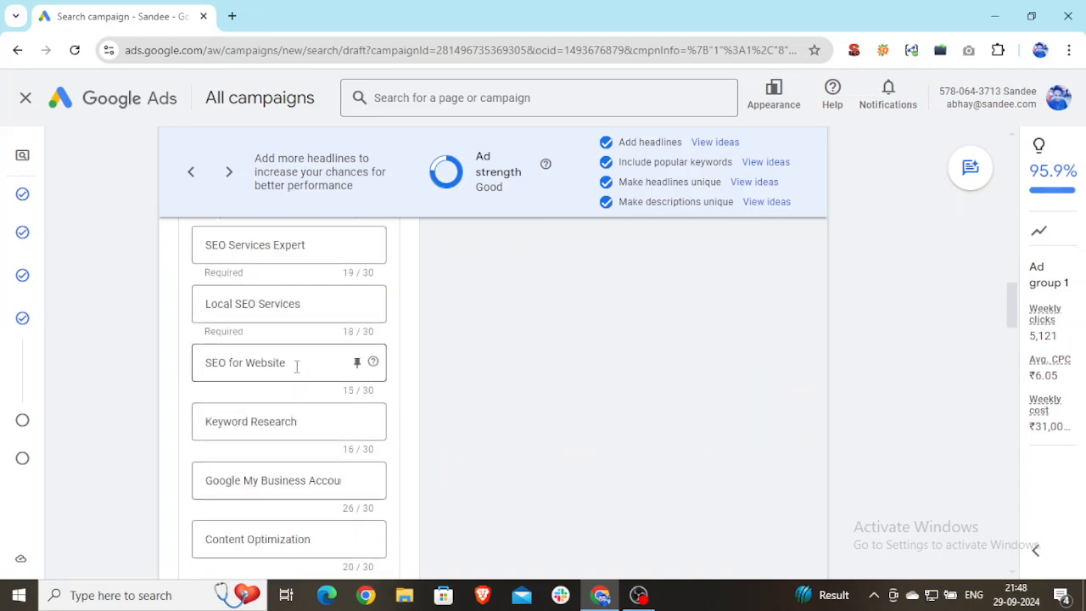
scroll(297, 366, "down", 12)
scroll(296, 370, "down", 1)
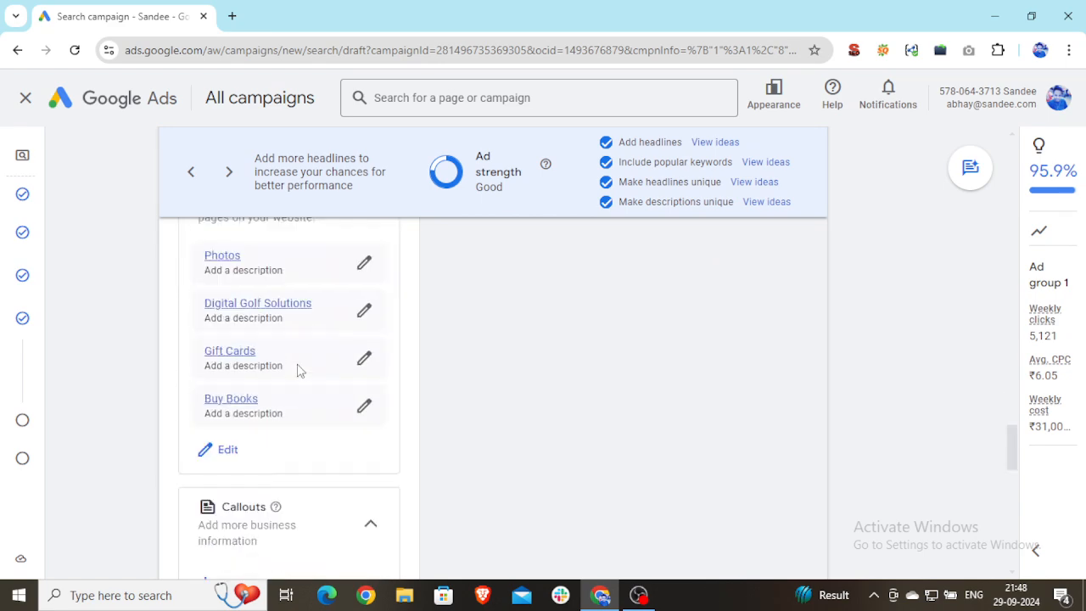
scroll(322, 404, "up", 2)
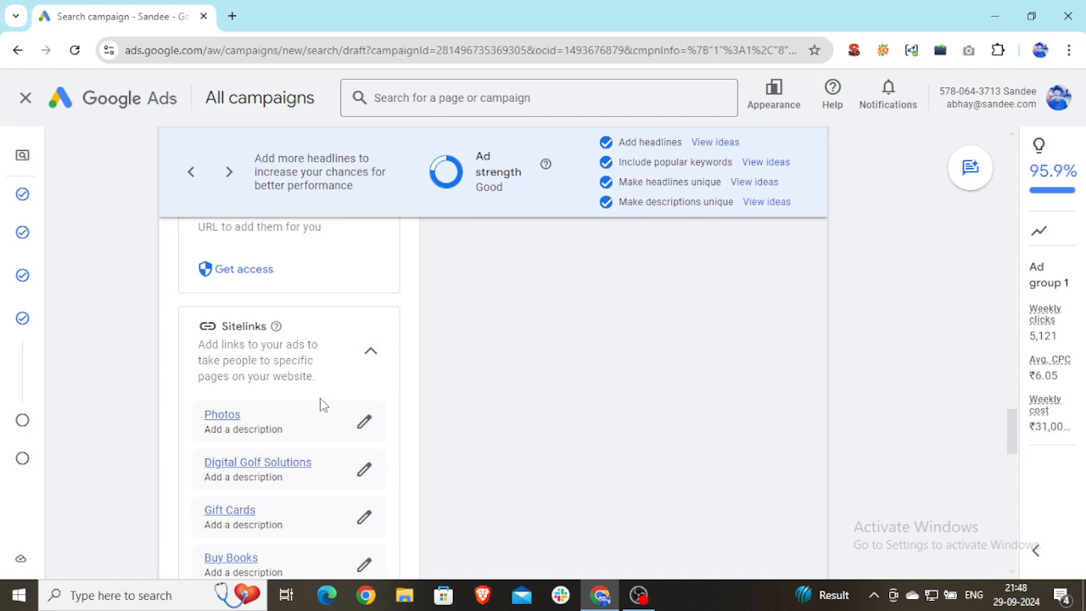
scroll(289, 424, "down", 5)
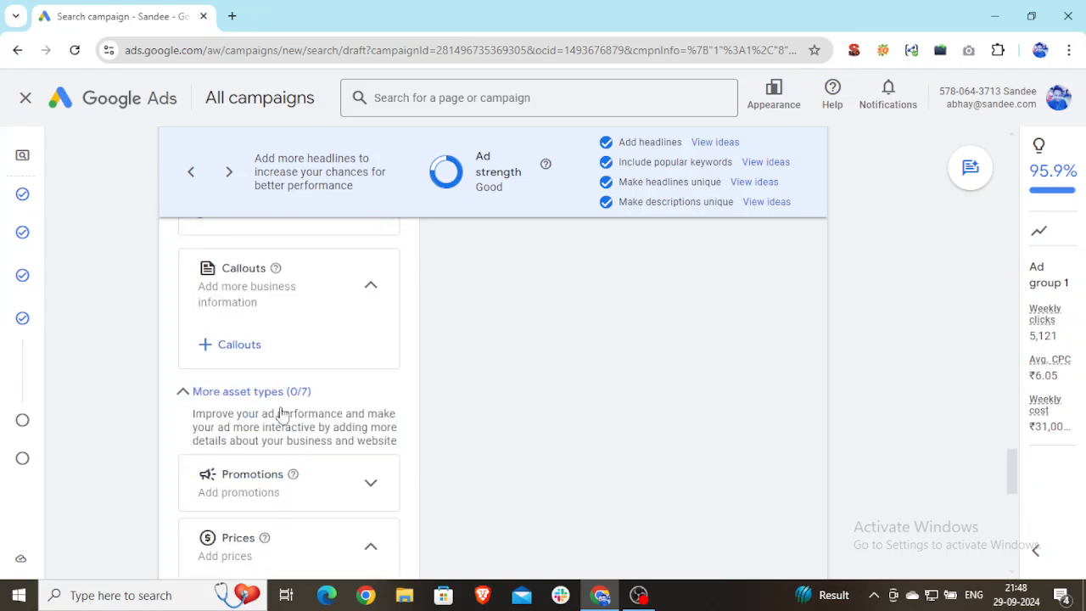
scroll(327, 374, "down", 2)
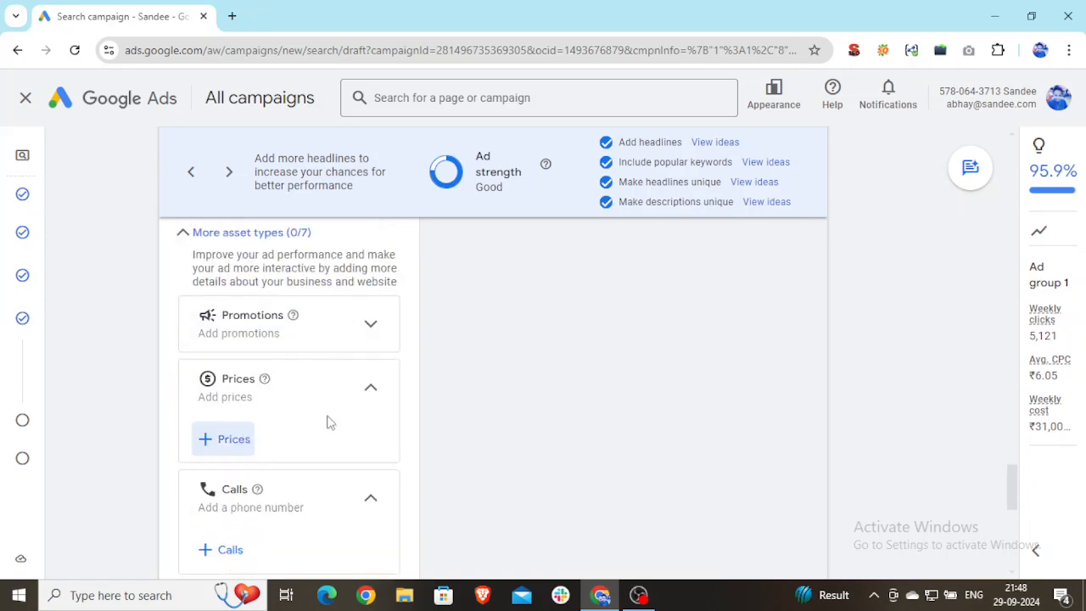
left_click(235, 442)
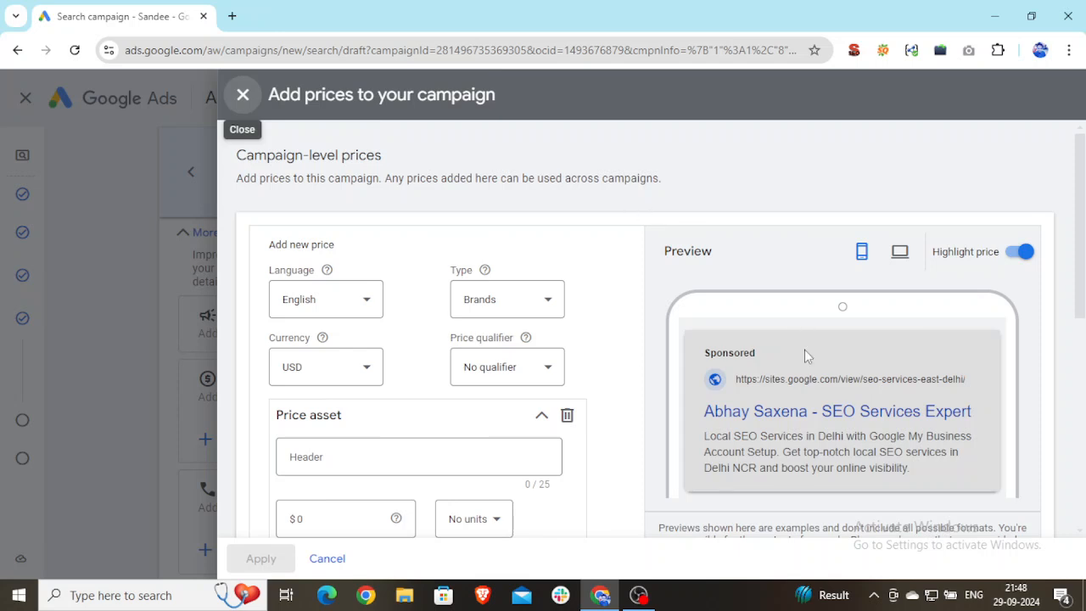
left_click(366, 594)
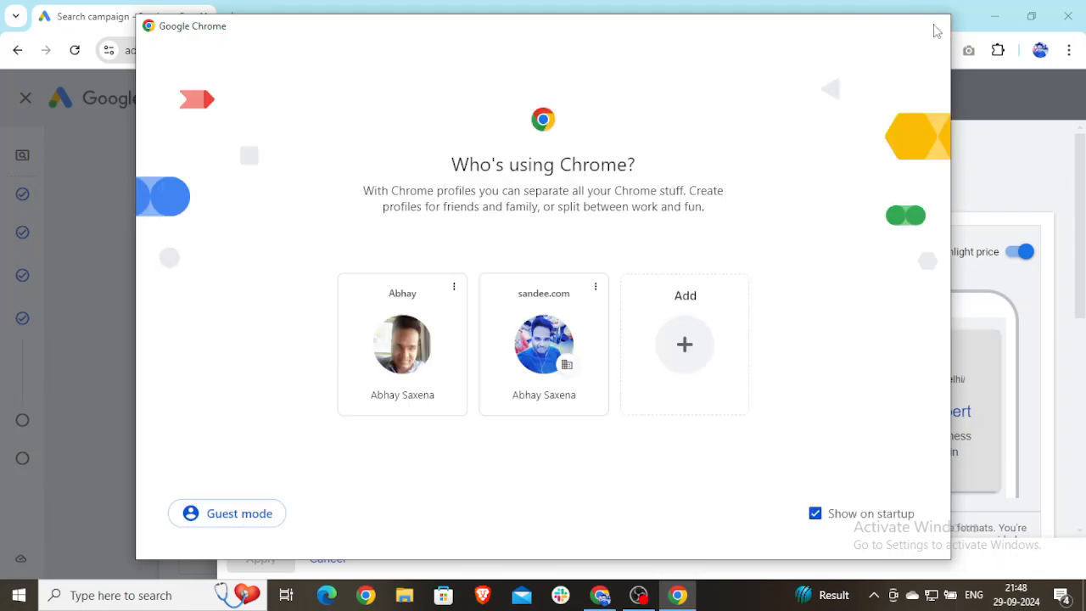
left_click(932, 25)
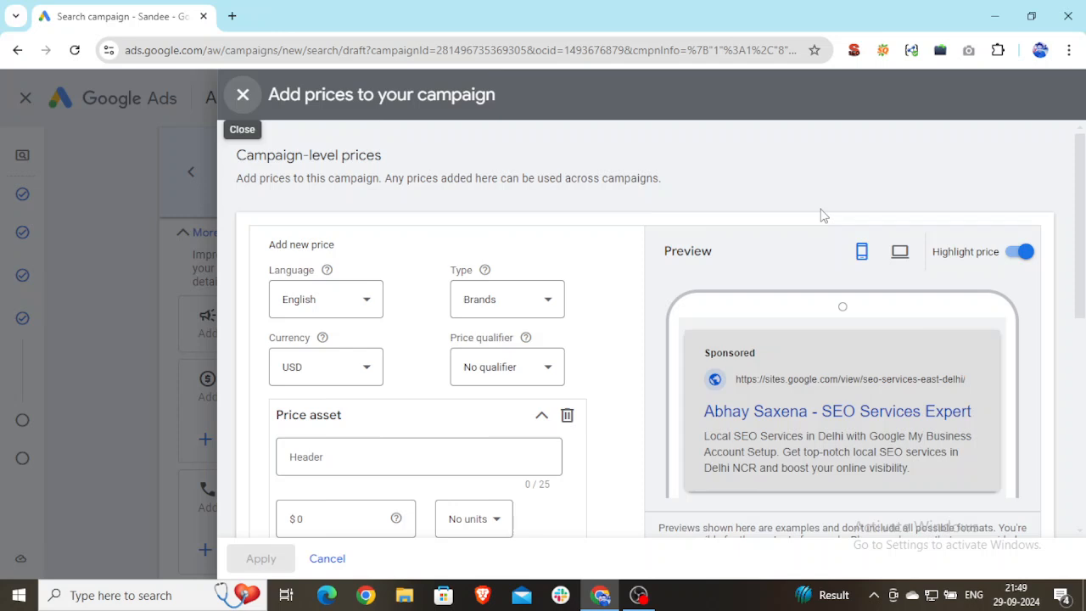
left_click(243, 97)
Start adding a campaign-level price asset and set its type to Services.
left_click(221, 448)
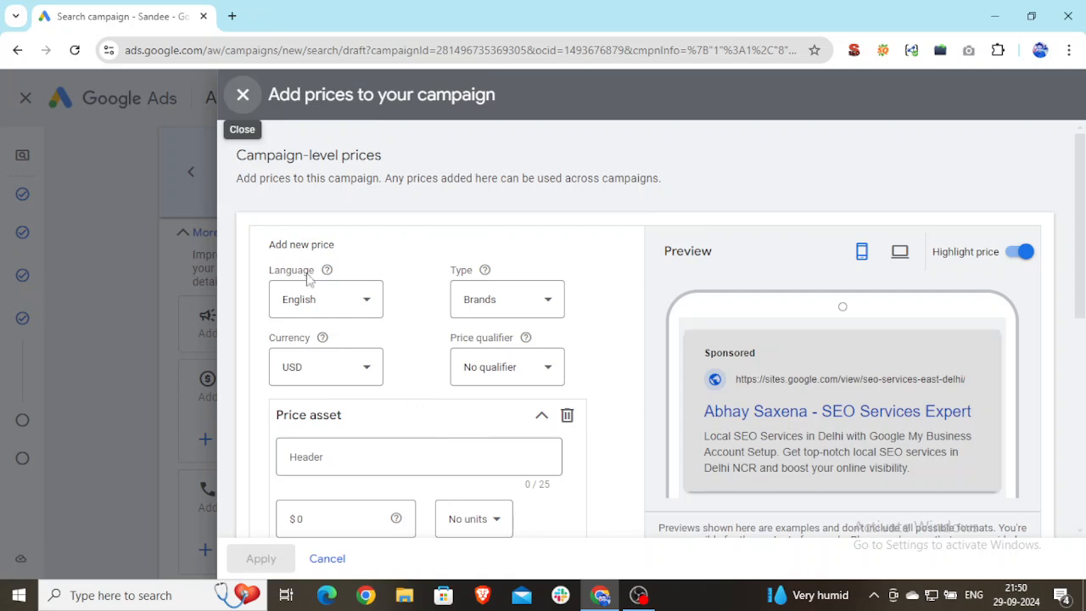
left_click(542, 301)
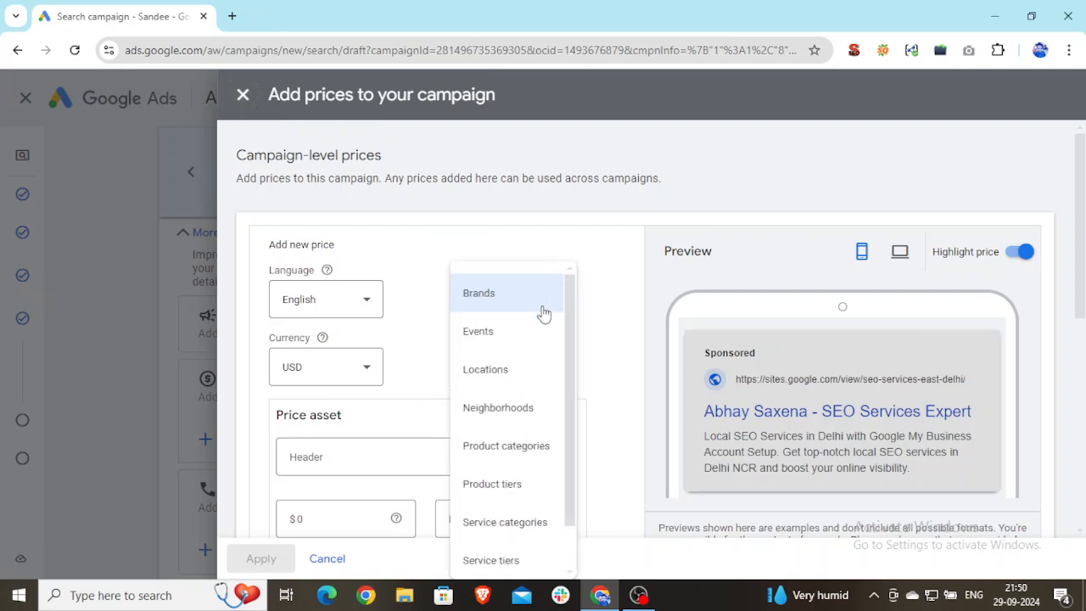
scroll(515, 383, "down", 1)
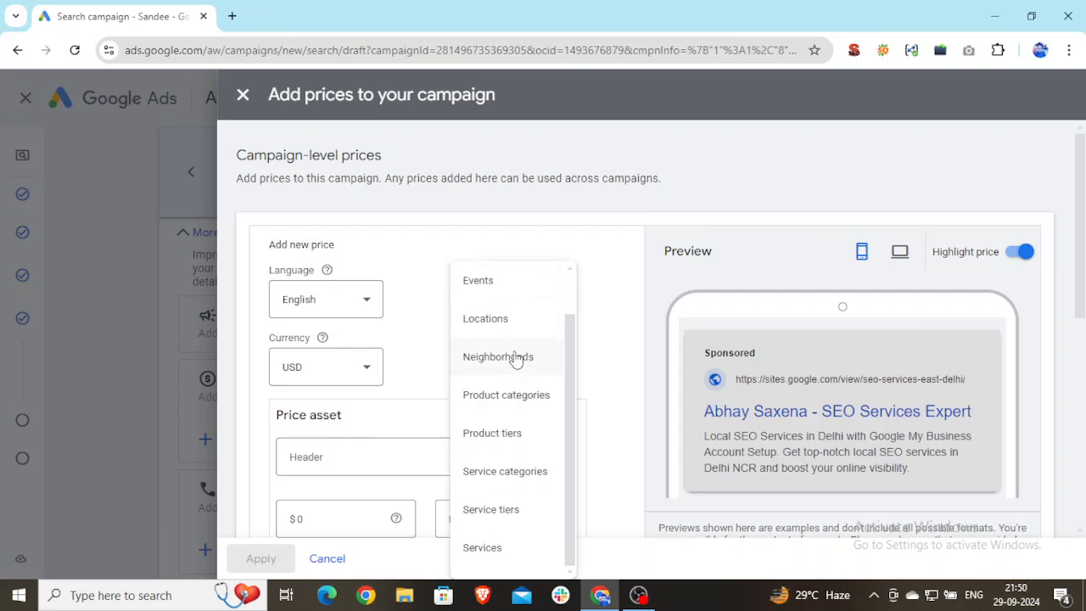
scroll(504, 305, "up", 2)
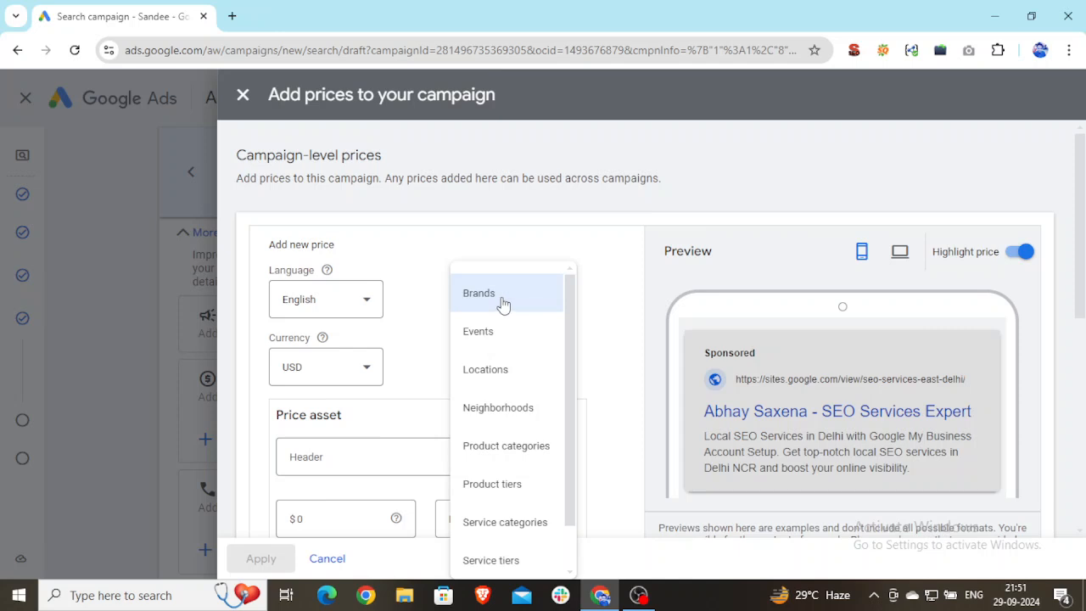
scroll(504, 339, "down", 1)
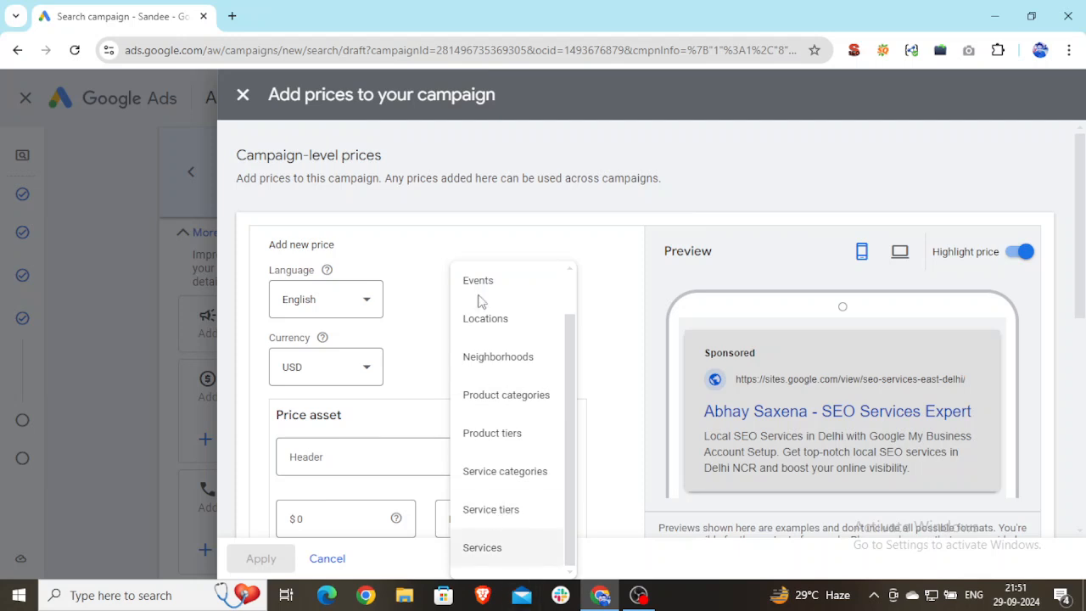
scroll(509, 467, "up", 1)
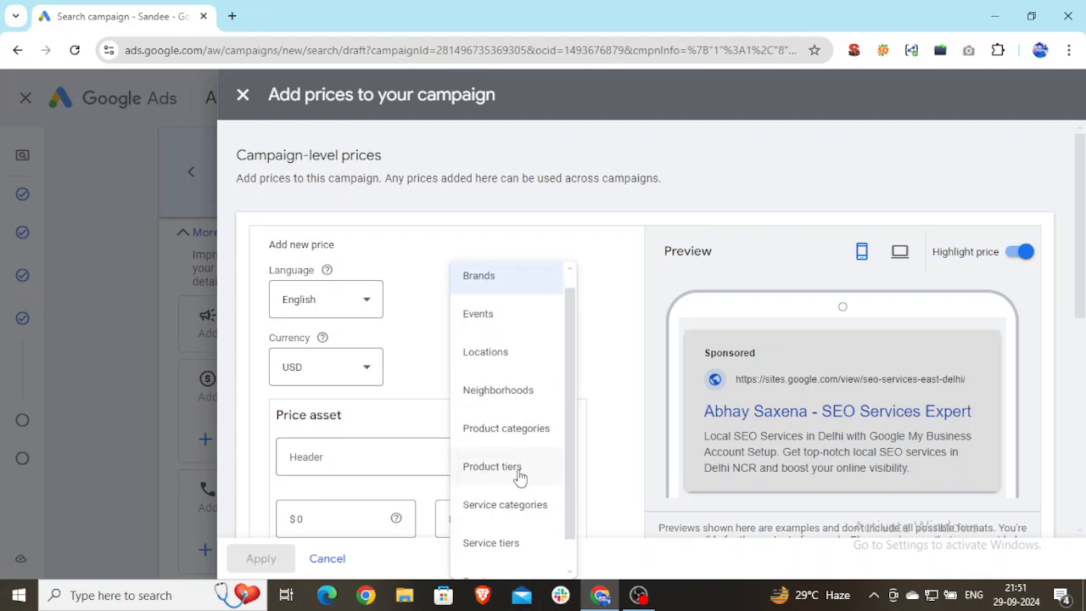
scroll(516, 477, "down", 1)
scroll(518, 468, "up", 1)
scroll(518, 468, "down", 1)
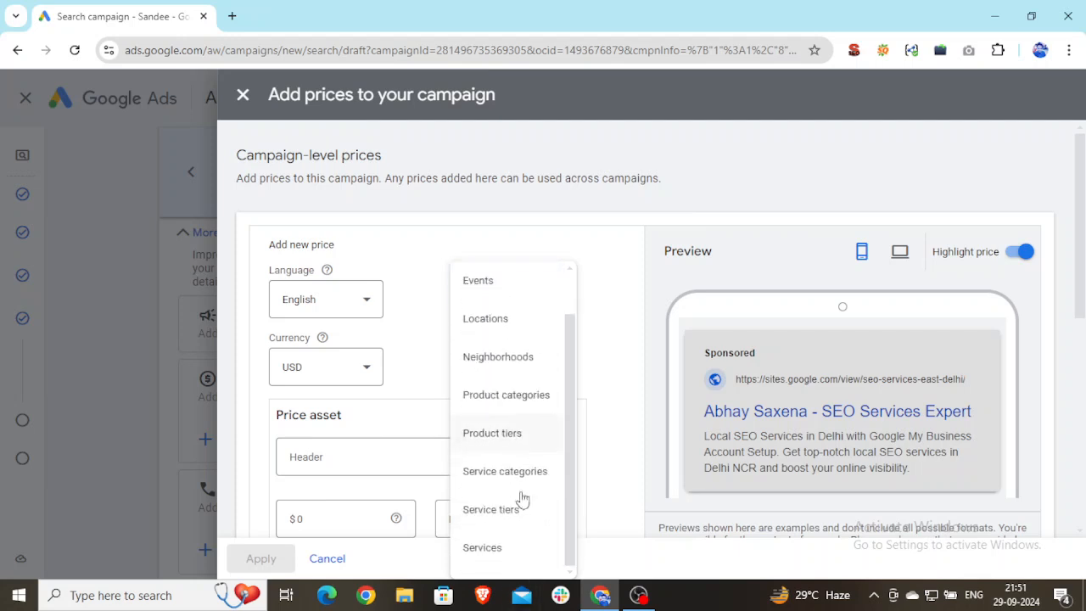
left_click(512, 548)
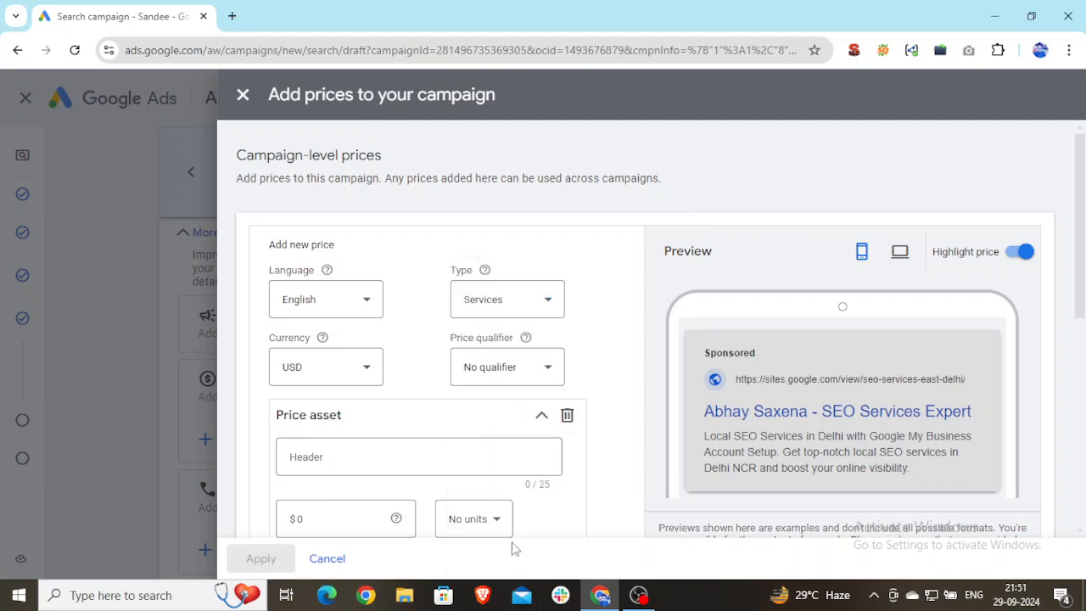
Set the new price asset's currency to INR and its price qualifier to Up to.
left_click(370, 375)
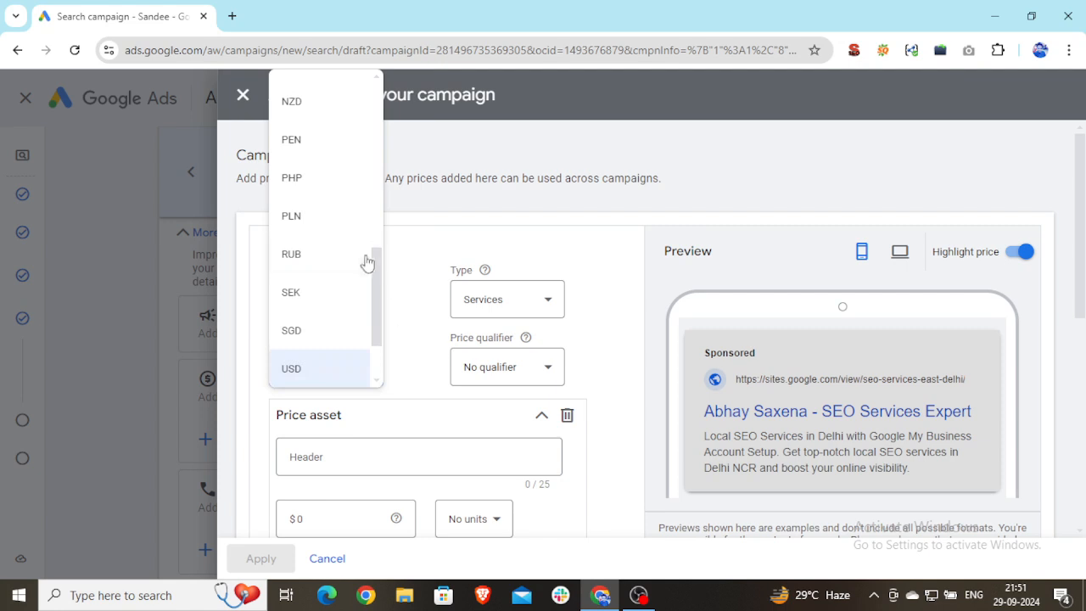
scroll(331, 320, "up", 1)
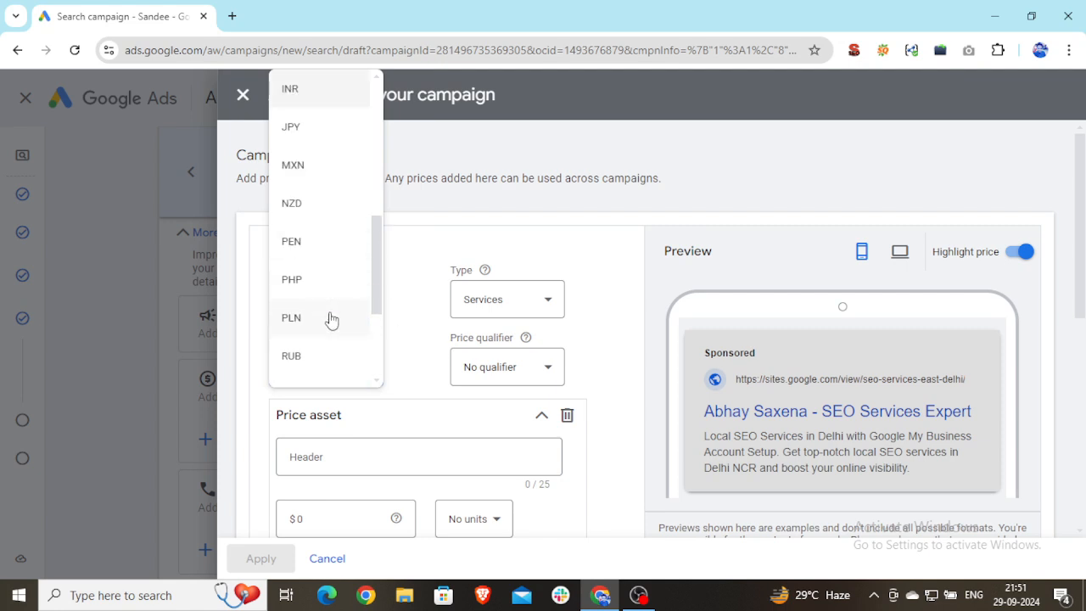
left_click(319, 96)
left_click(542, 370)
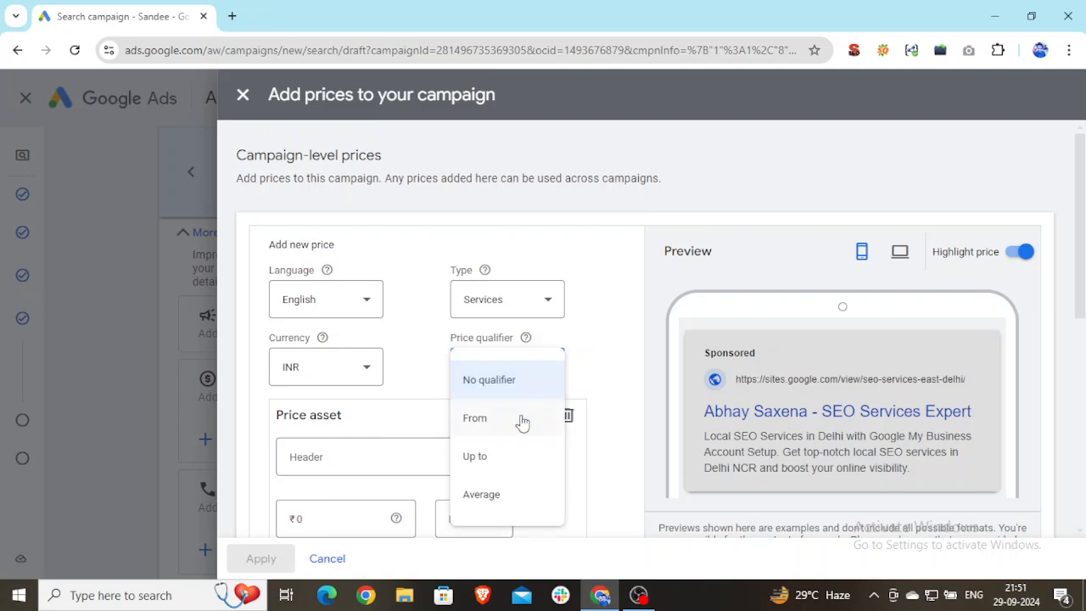
left_click(480, 458)
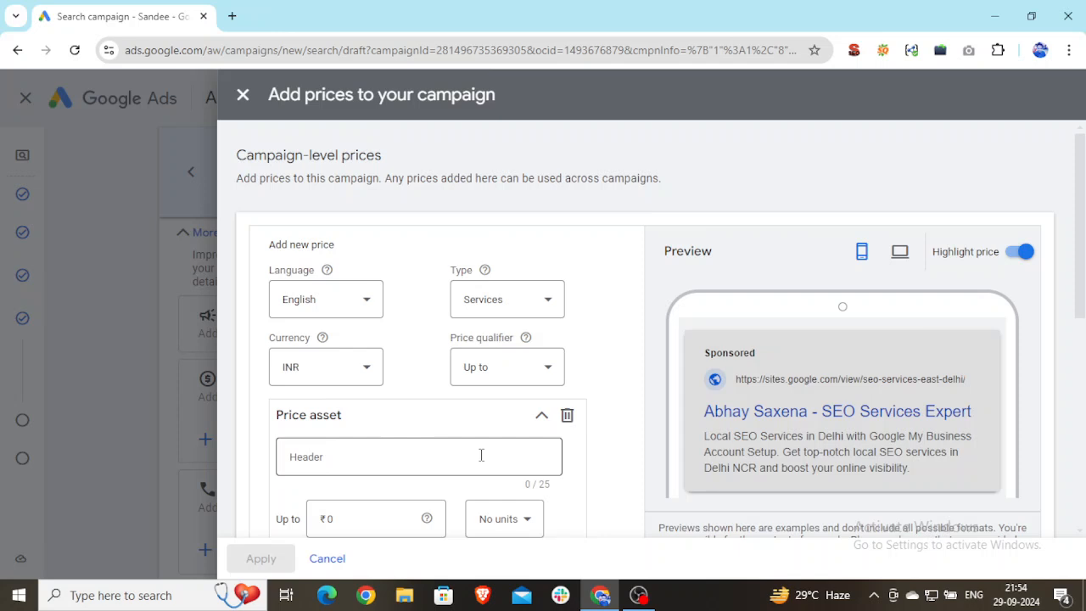
Give the first price asset the header "Website SEO Services" and a price of ₹5,000.
scroll(425, 451, "down", 1)
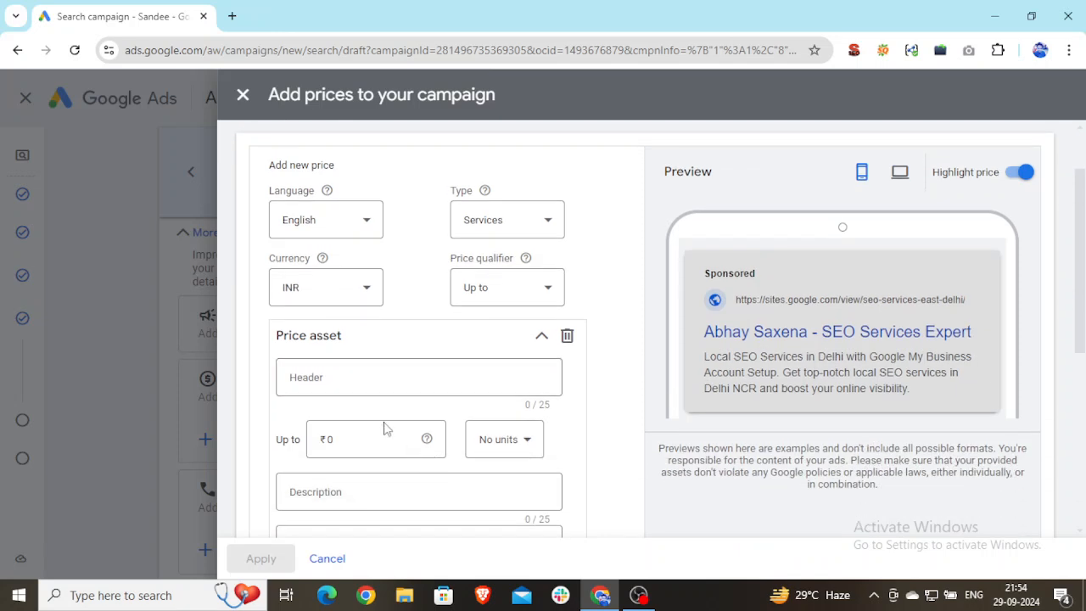
left_click(354, 380)
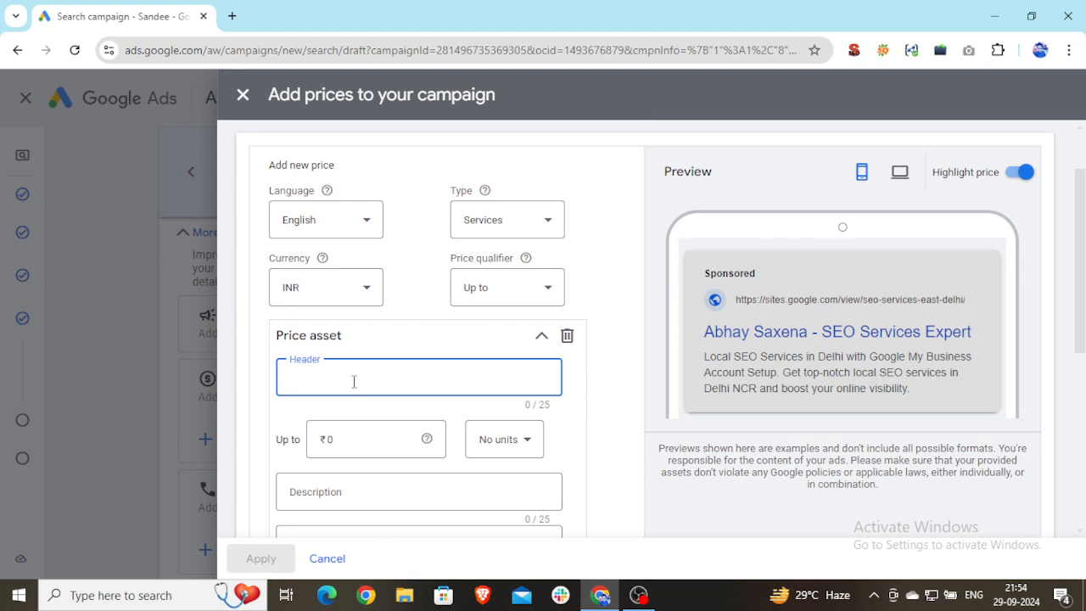
type("Website SEO S")
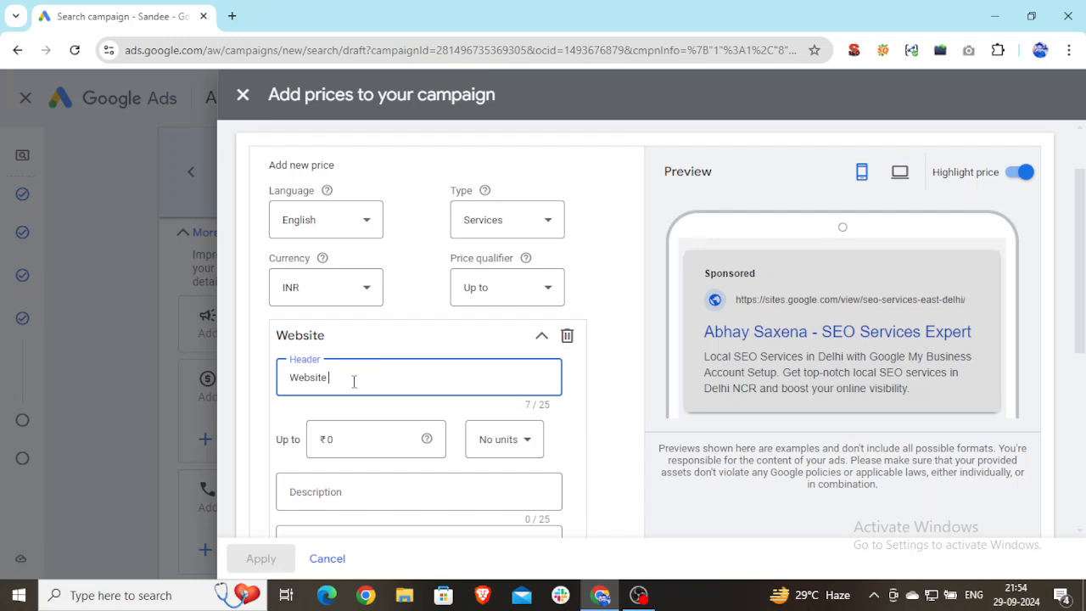
type("ervices")
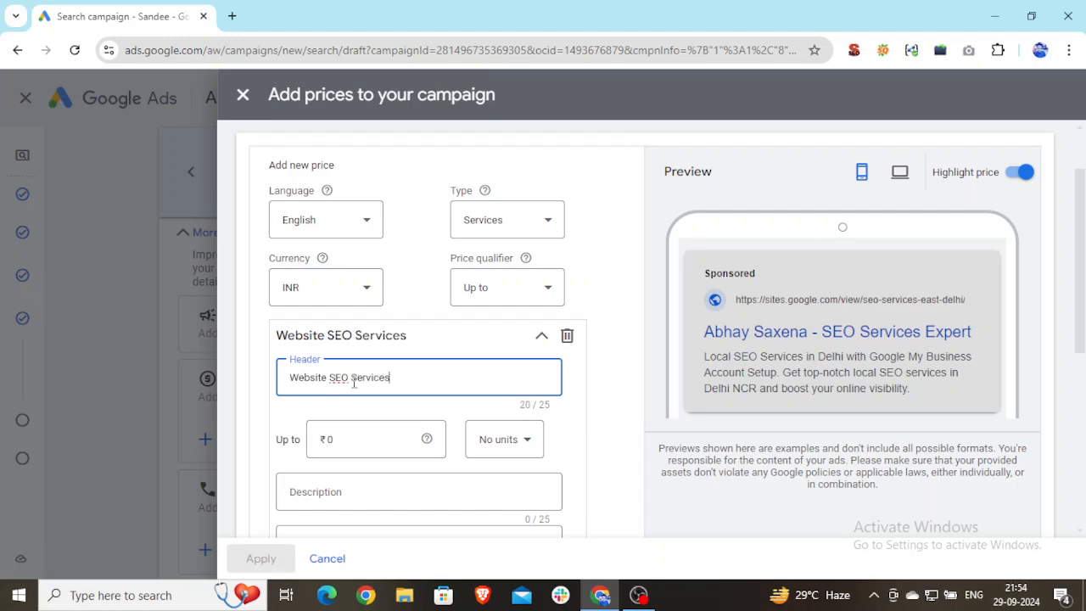
left_click(354, 441)
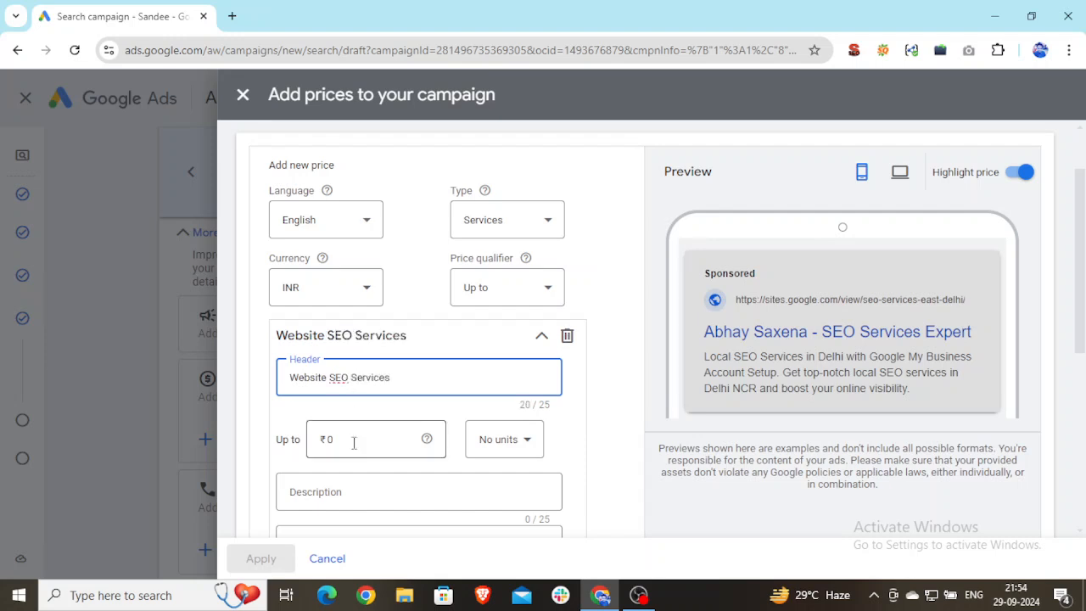
key("BackSpace")
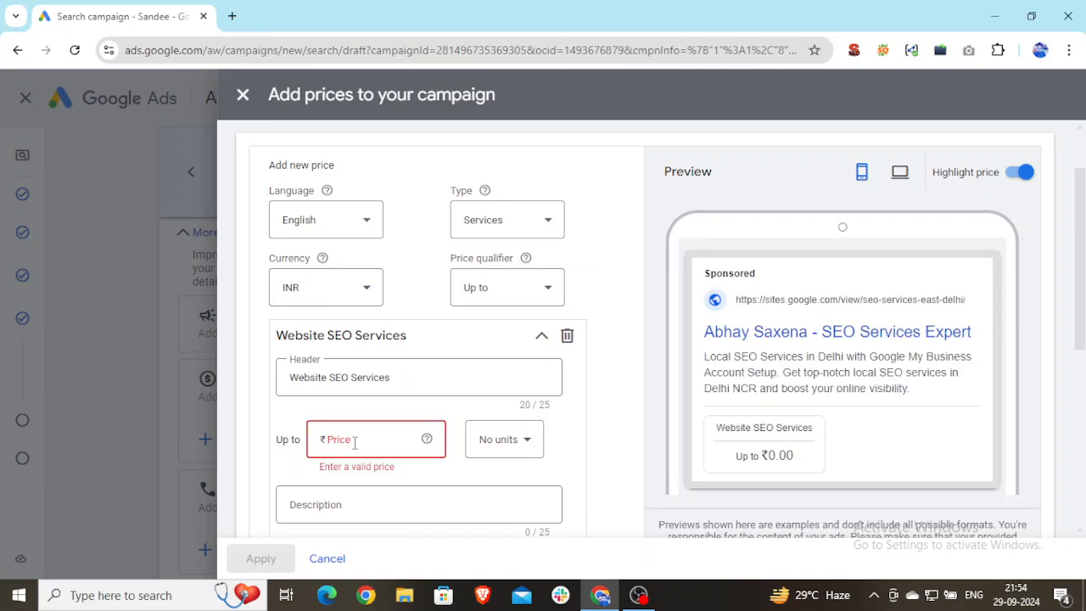
type("5000")
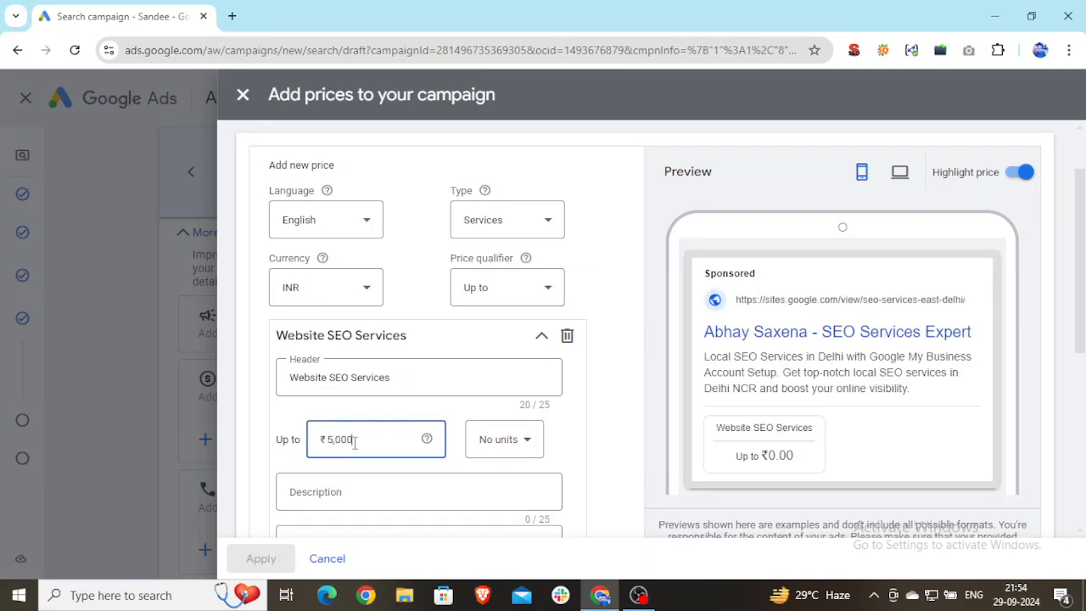
Set the Website SEO Services price unit to Per month and enter the description "Offer for limited period of time".
left_click(535, 444)
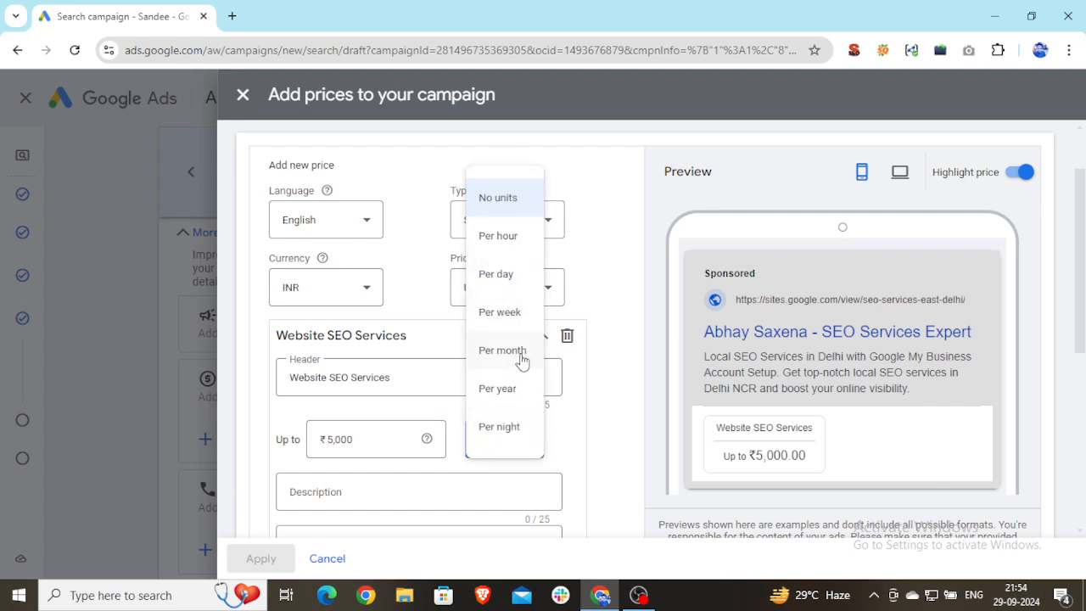
left_click(515, 352)
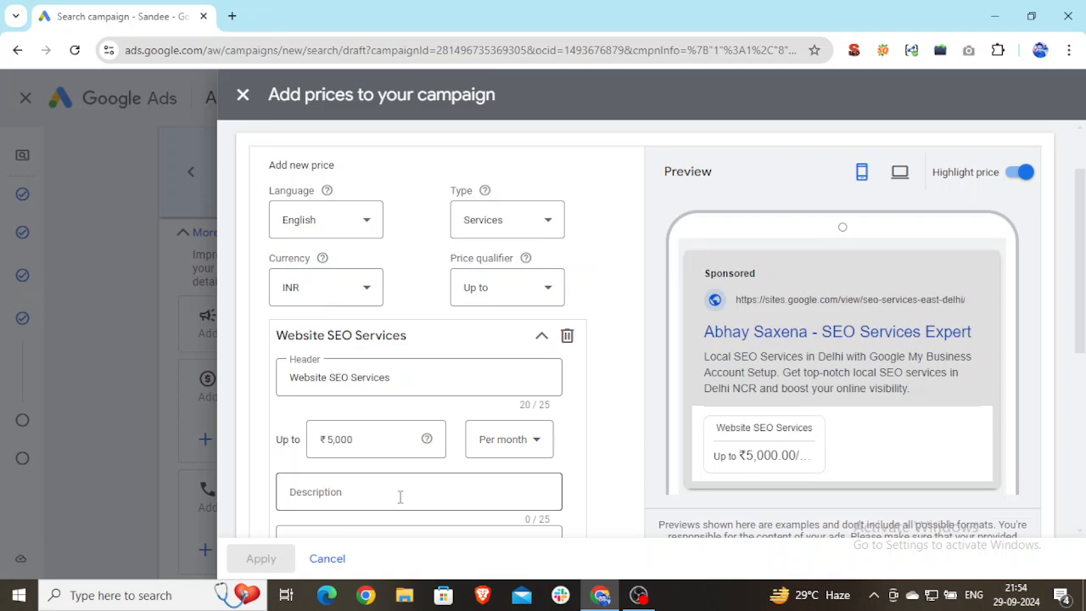
scroll(356, 506, "down", 1)
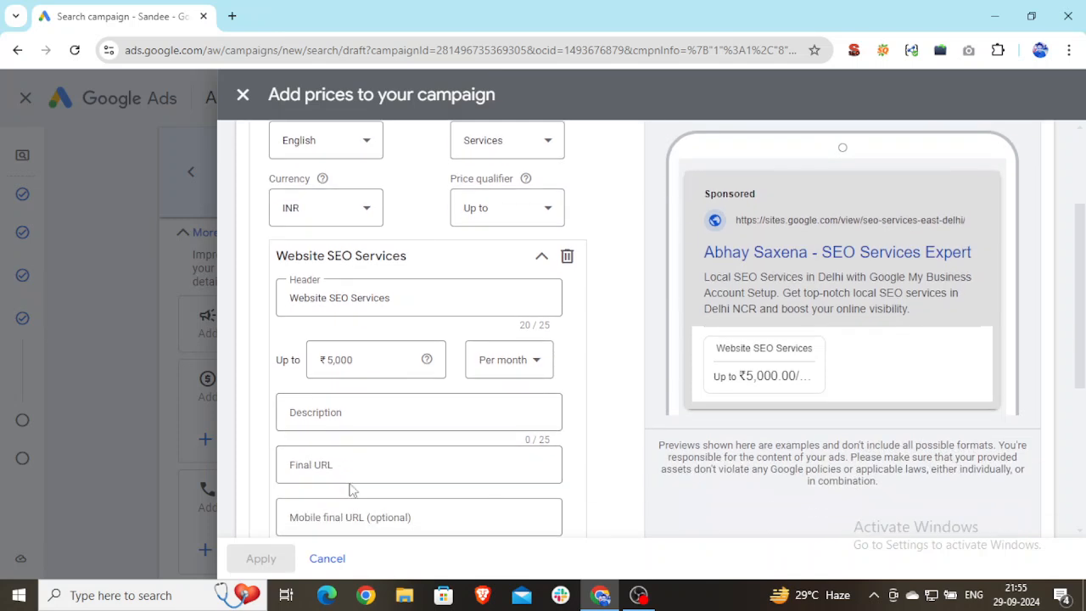
left_click(335, 433)
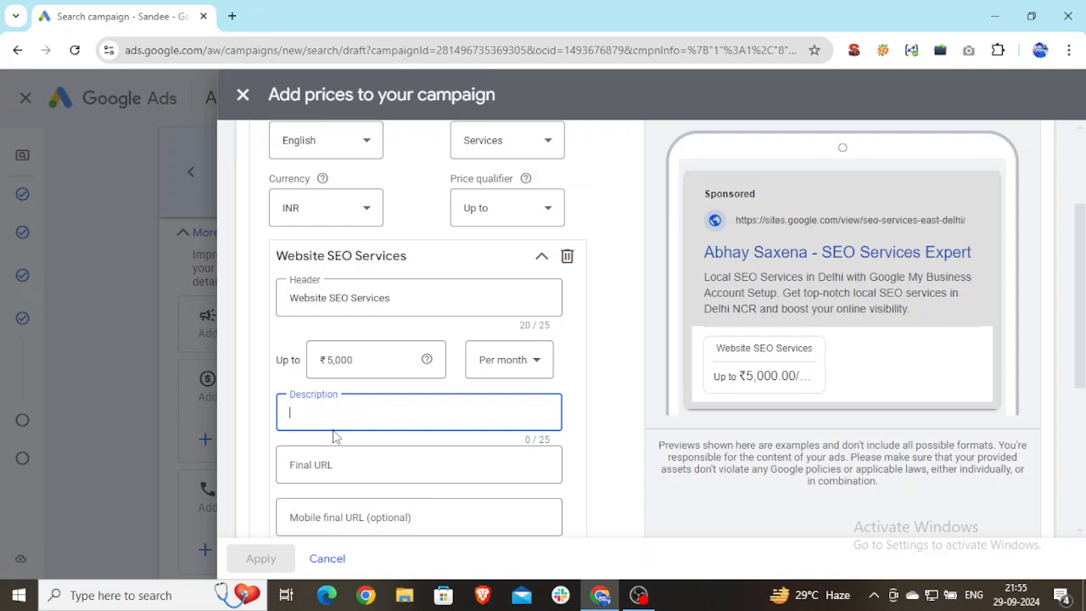
type("Ofeer")
key("BackSpace")
key("BackSpace")
key("BackSpace")
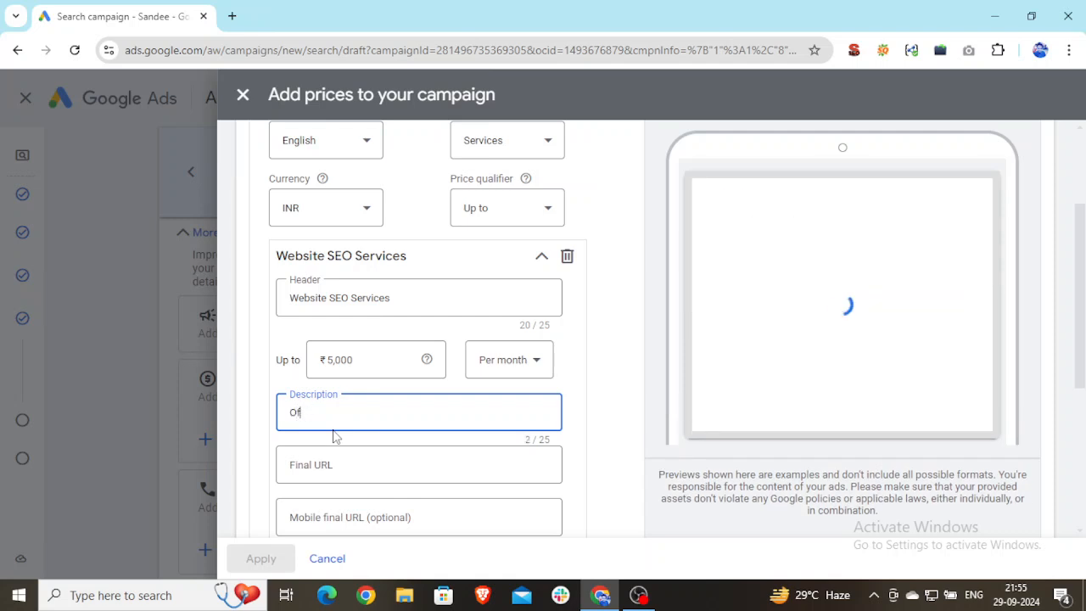
type("fer fo")
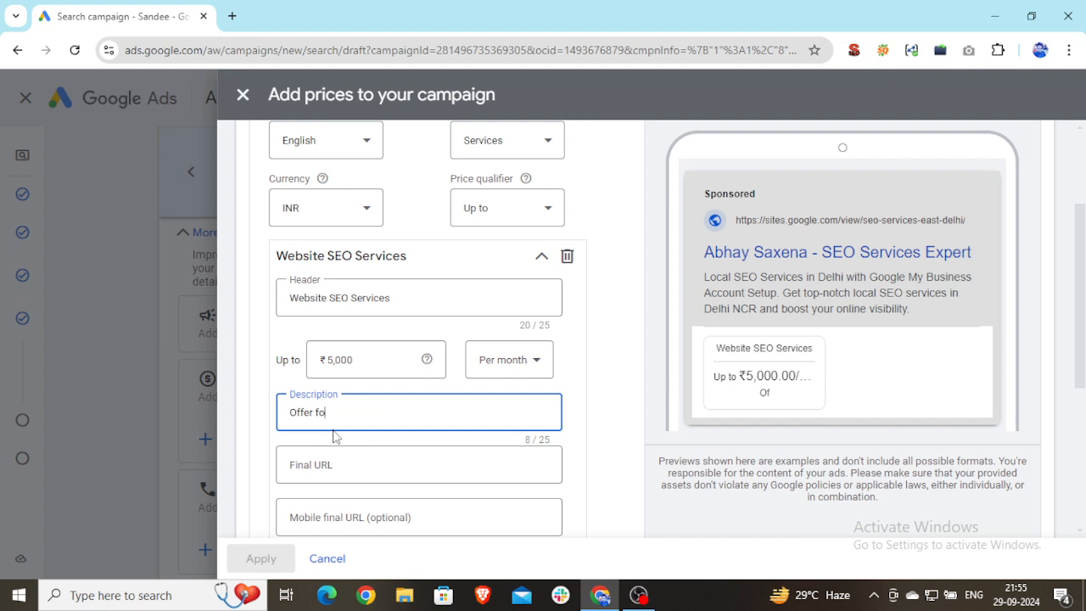
type("r limited ")
type("pl")
key("BackSpace")
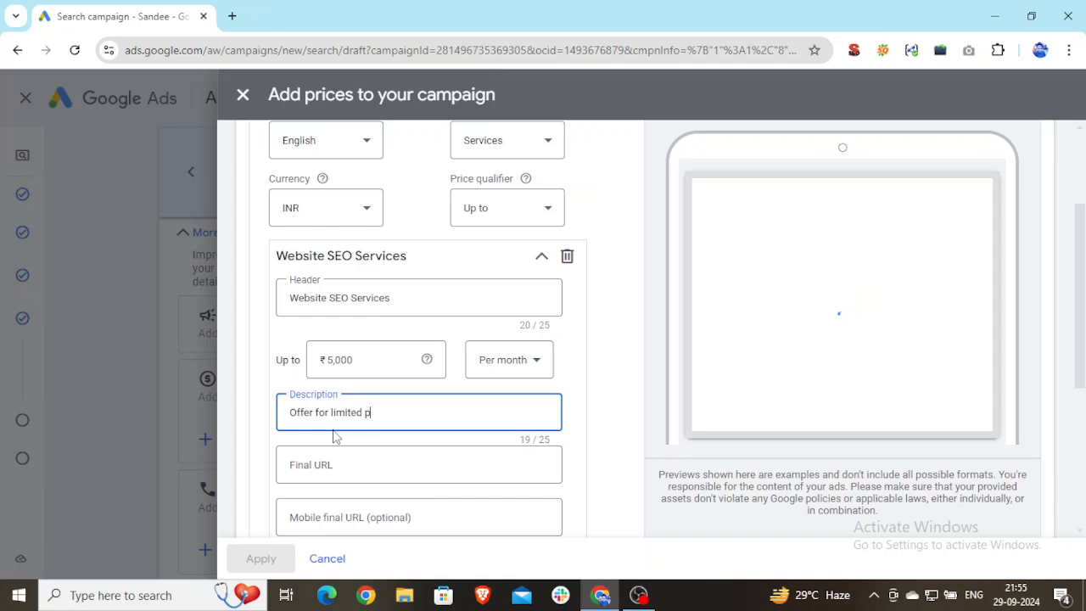
type("eriod of time")
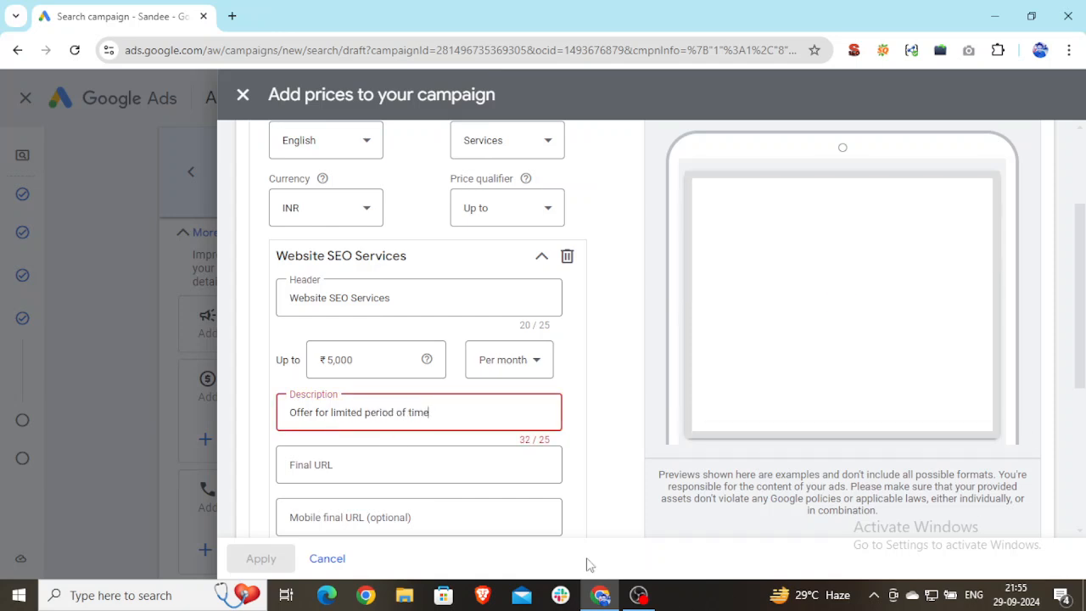
Shorten the Website SEO Services description to "Offer for limited period".
key("BackSpace")
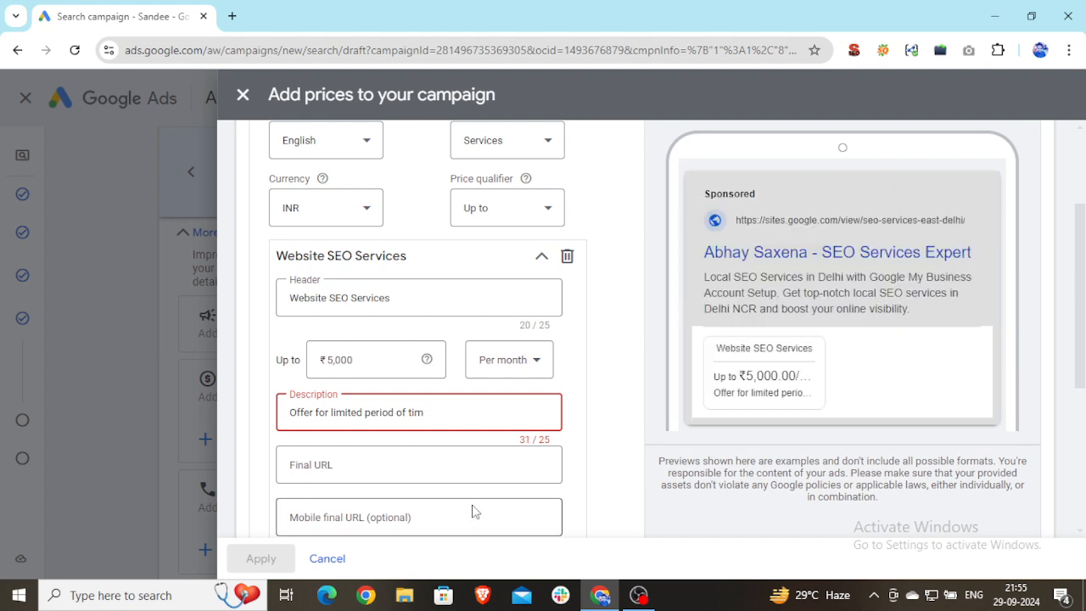
key("BackSpace")
key("BackSpace")
key("BackSpace")
key("BackSpace")
key("BackSpace")
key("BackSpace")
key("BackSpace")
key("BackSpace")
key("BackSpace")
key("BackSpace")
key("BackSpace")
key("BackSpace")
key("BackSpace")
key("BackSpace")
key("BackSpace")
key("BackSpace")
key("BackSpace")
key("BackSpace")
key("BackSpace")
key("BackSpace")
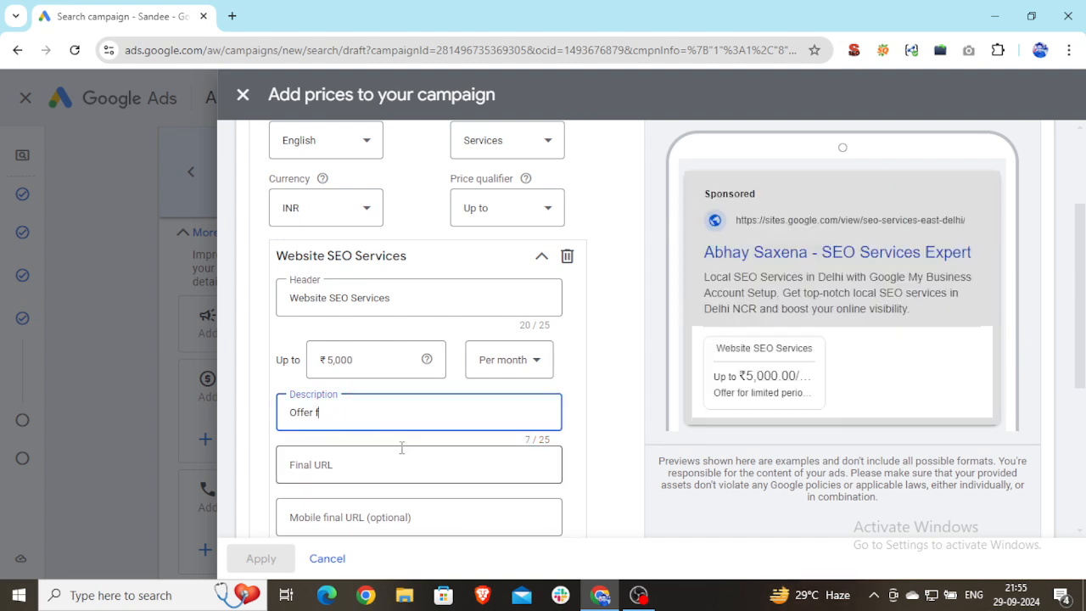
key("BackSpace")
type("l")
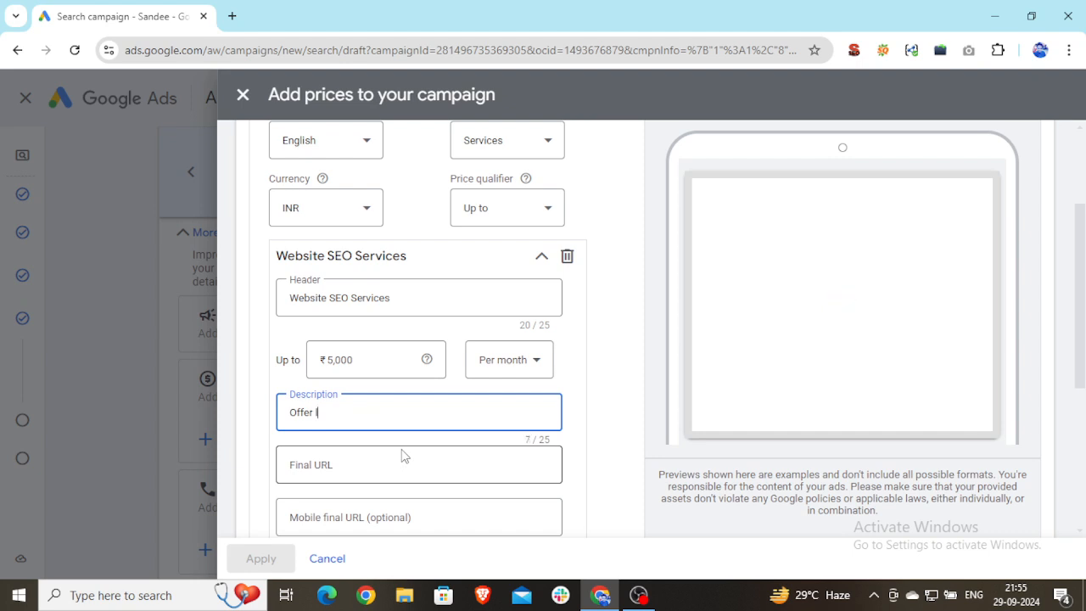
type("imited period")
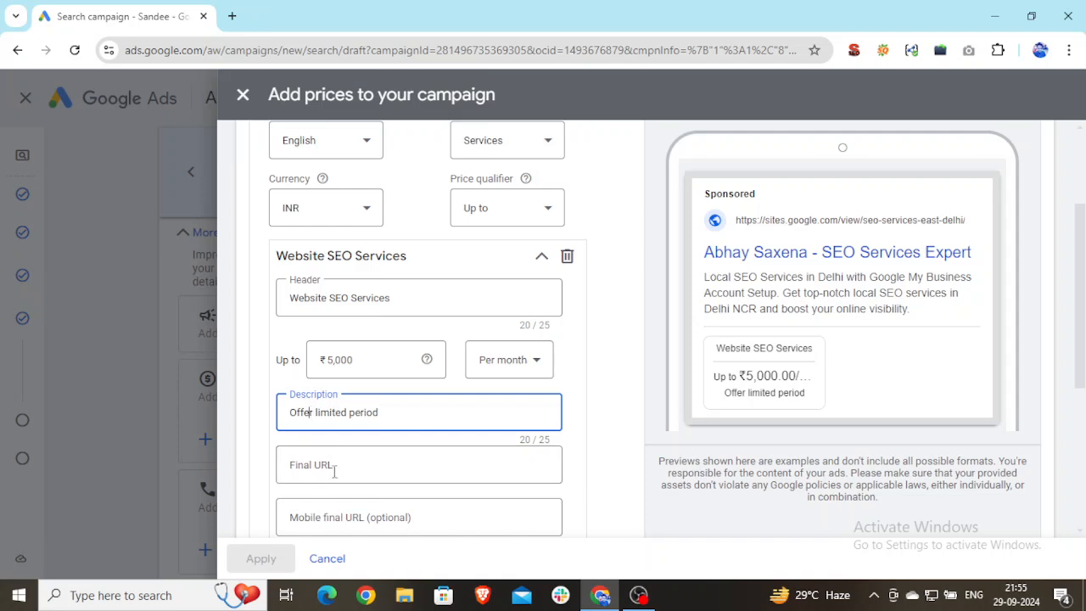
type("for")
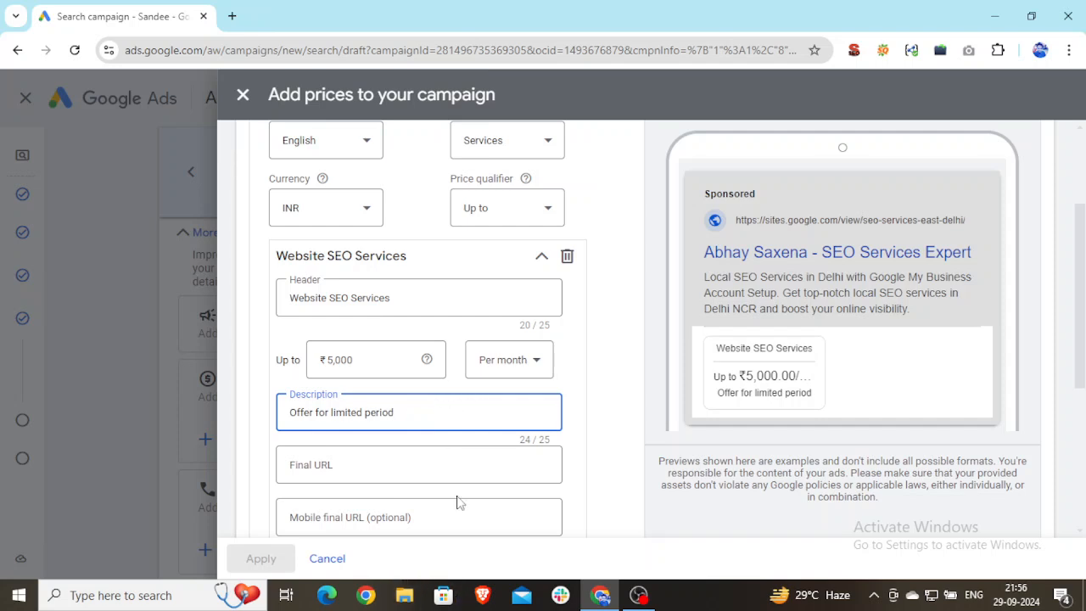
Switch to another Chrome profile window and search Google for the business's local SEO services listing in Delhi.
left_click(455, 465)
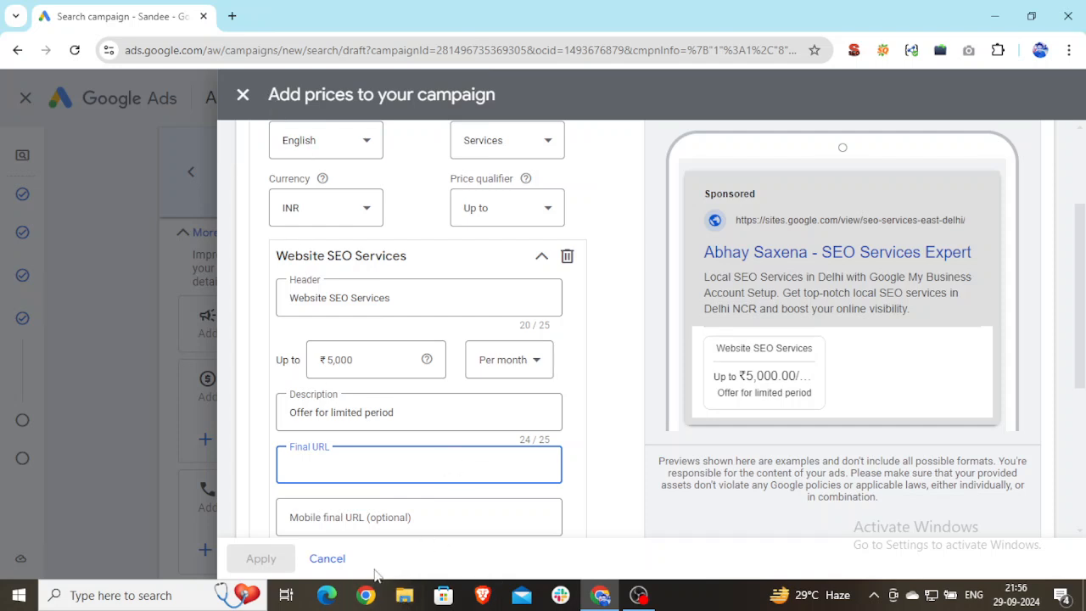
left_click(366, 595)
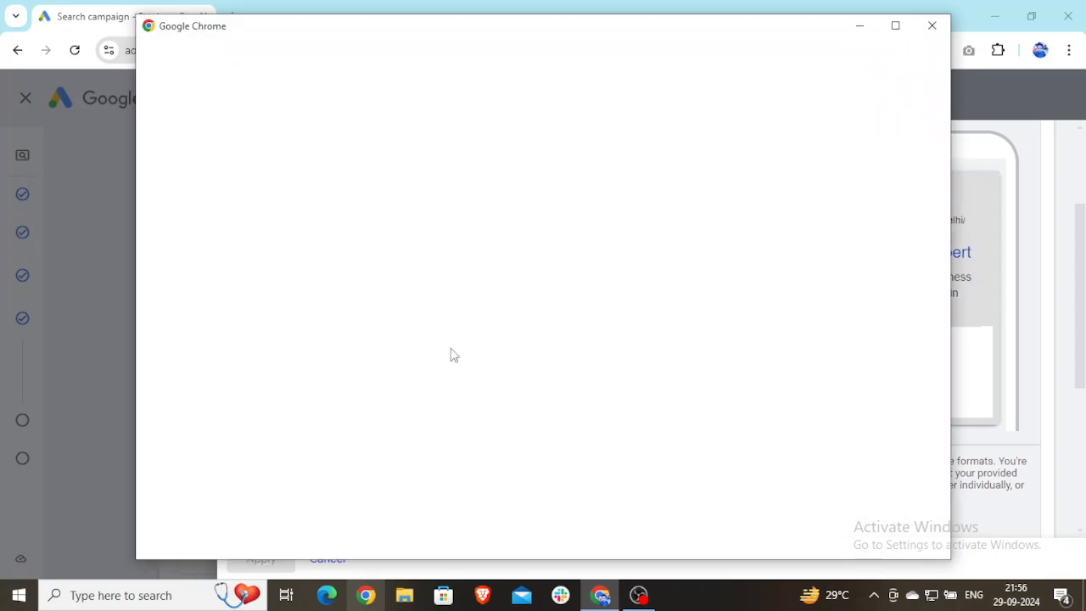
left_click(392, 342)
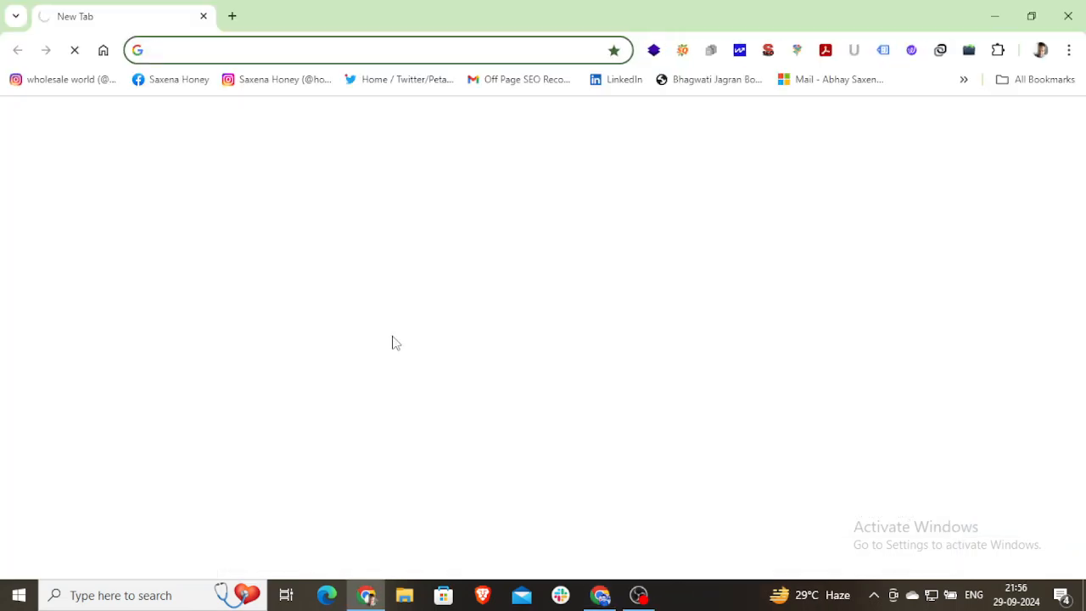
type("abh")
left_click(378, 114)
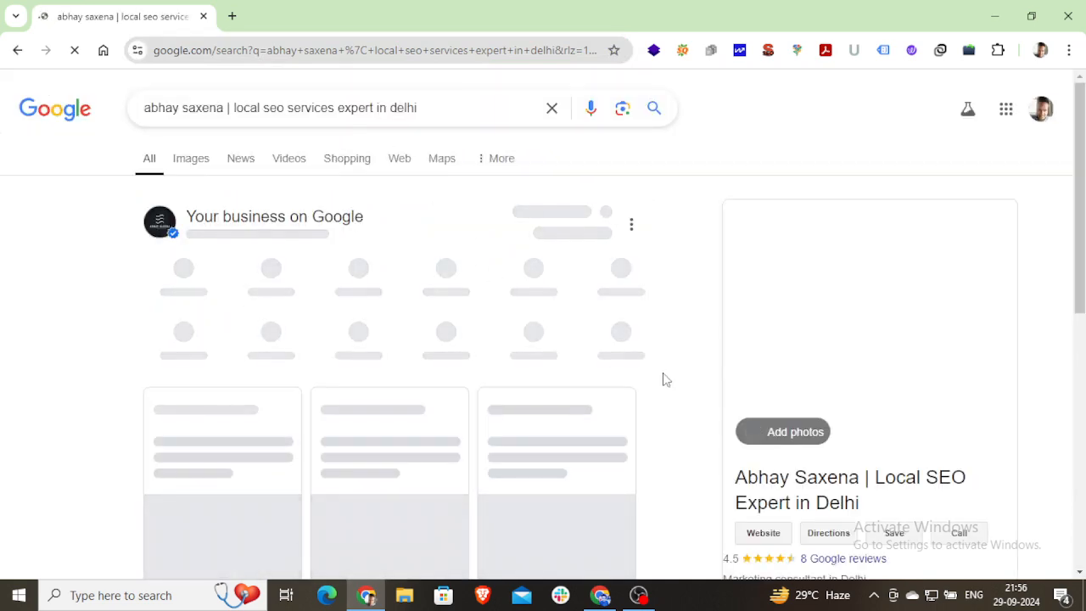
Open the website linked in the business profile in a new browser tab and switch to it.
scroll(841, 398, "down", 4)
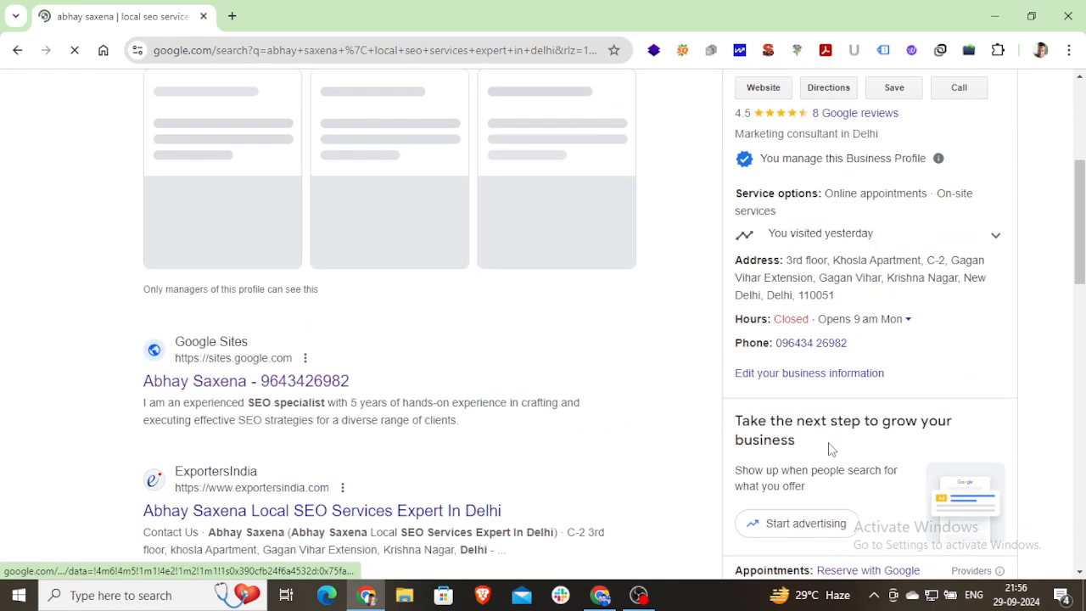
scroll(810, 409, "up", 2)
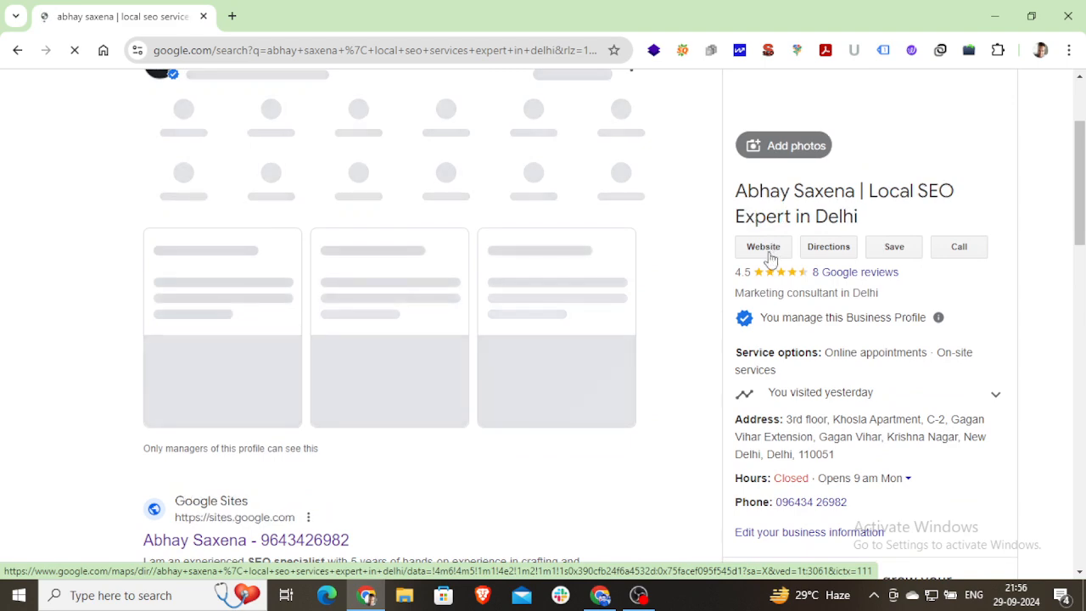
scroll(766, 413, "up", 2)
scroll(774, 398, "down", 5)
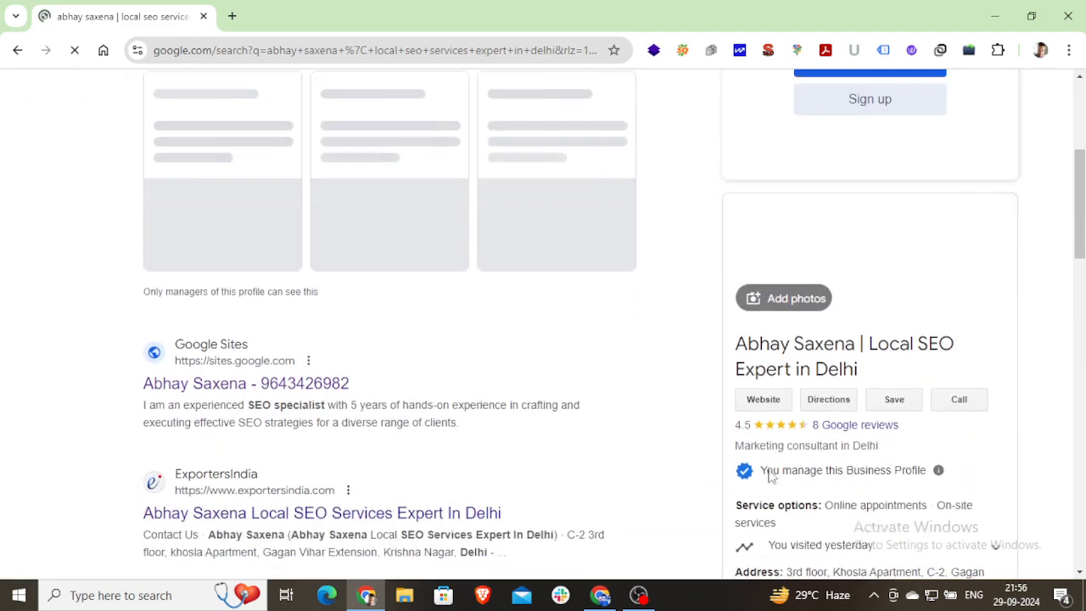
right_click(762, 319)
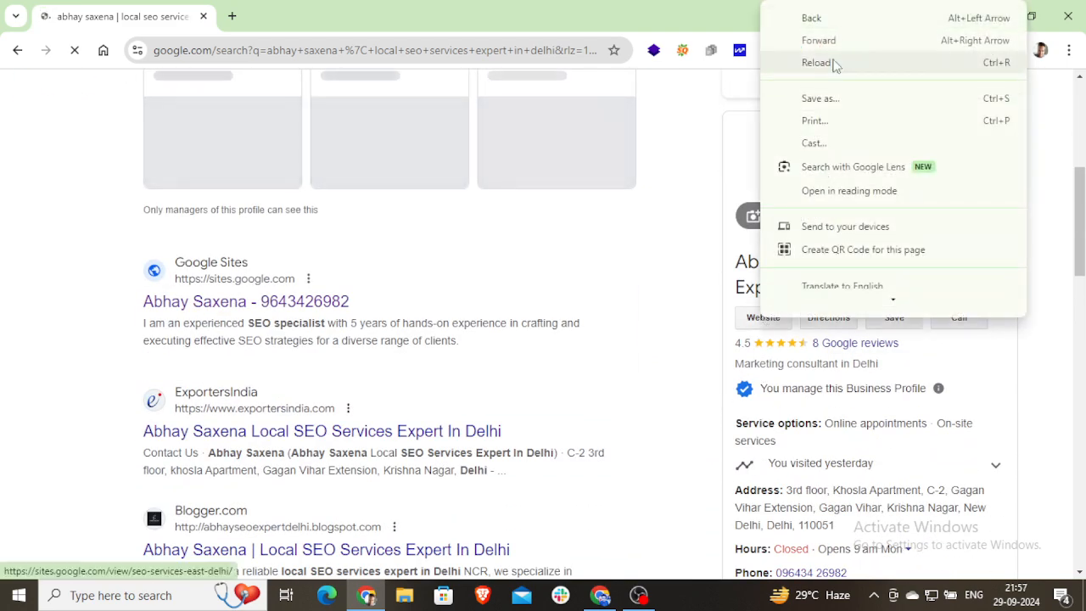
key("Escape")
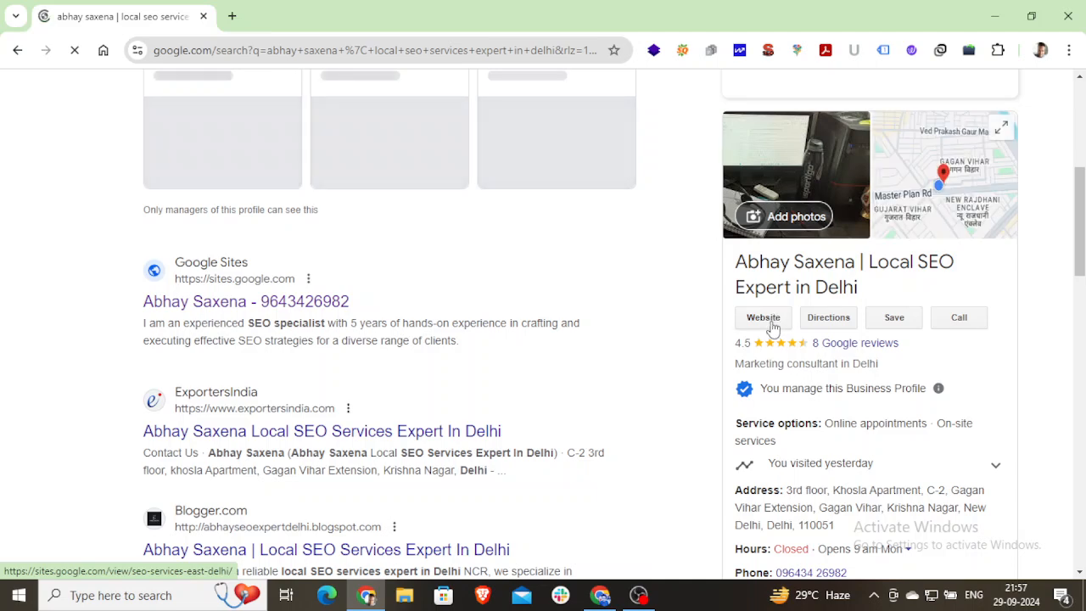
right_click(764, 319)
left_click(851, 338)
left_click(321, 10)
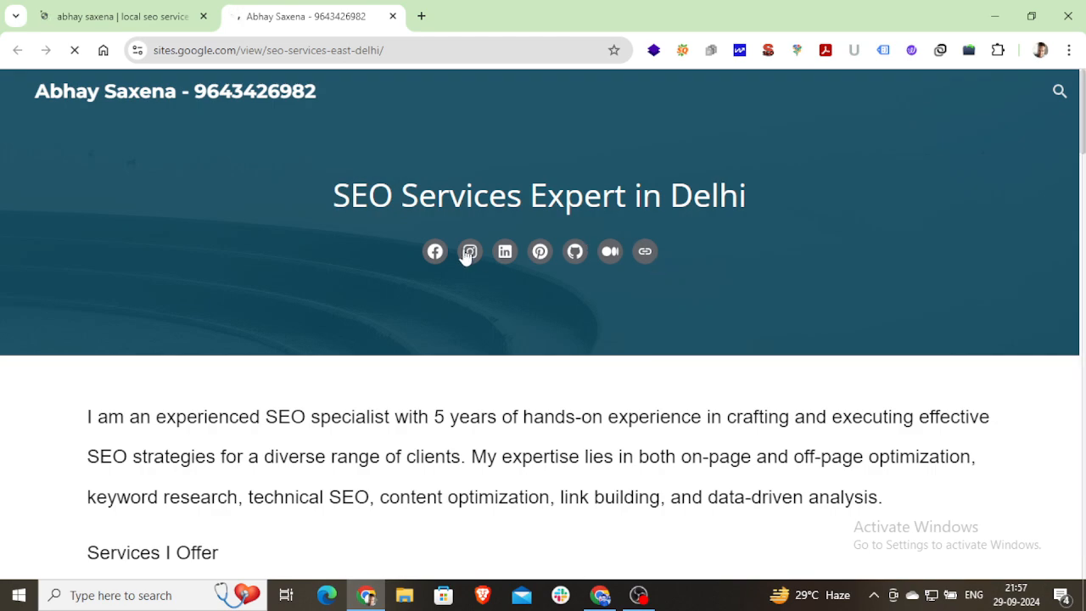
scroll(462, 259, "down", 2)
scroll(465, 257, "down", 4)
scroll(467, 255, "up", 5)
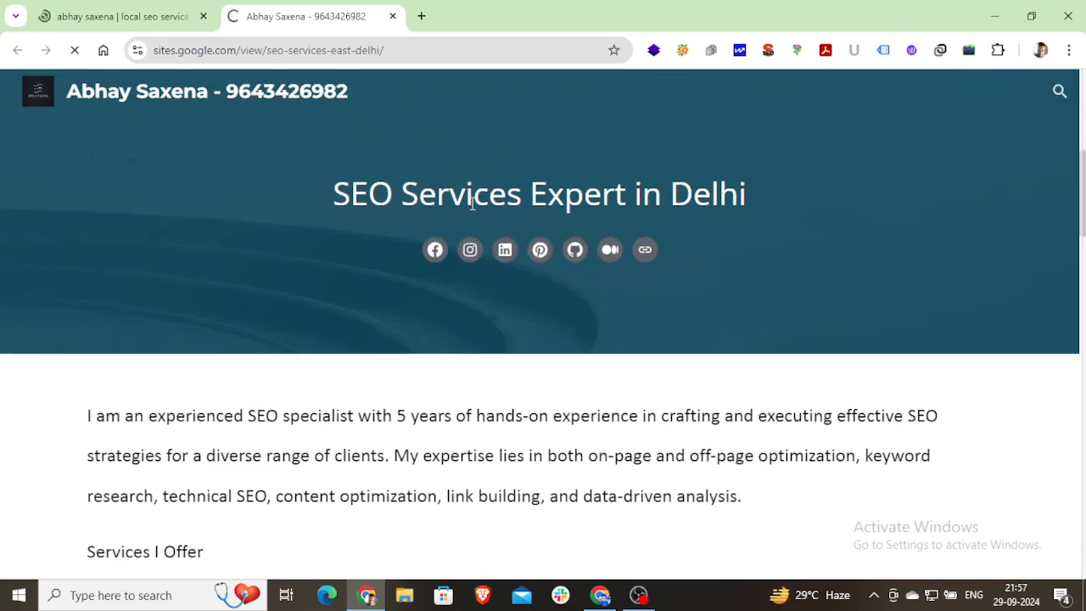
left_click(395, 51)
key("ctrl+c")
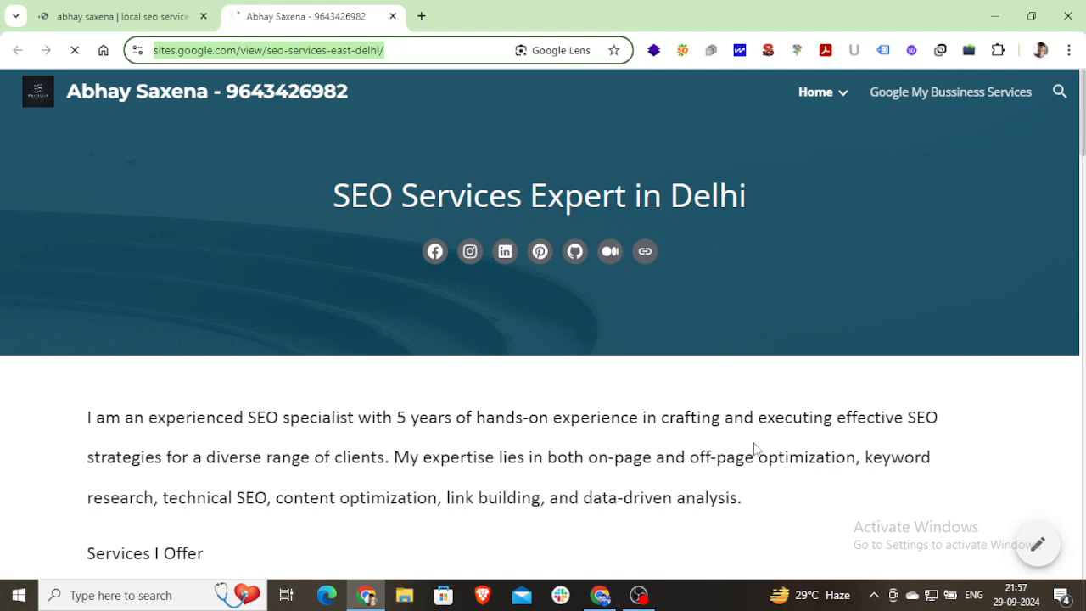
left_click(607, 597)
left_click(452, 477)
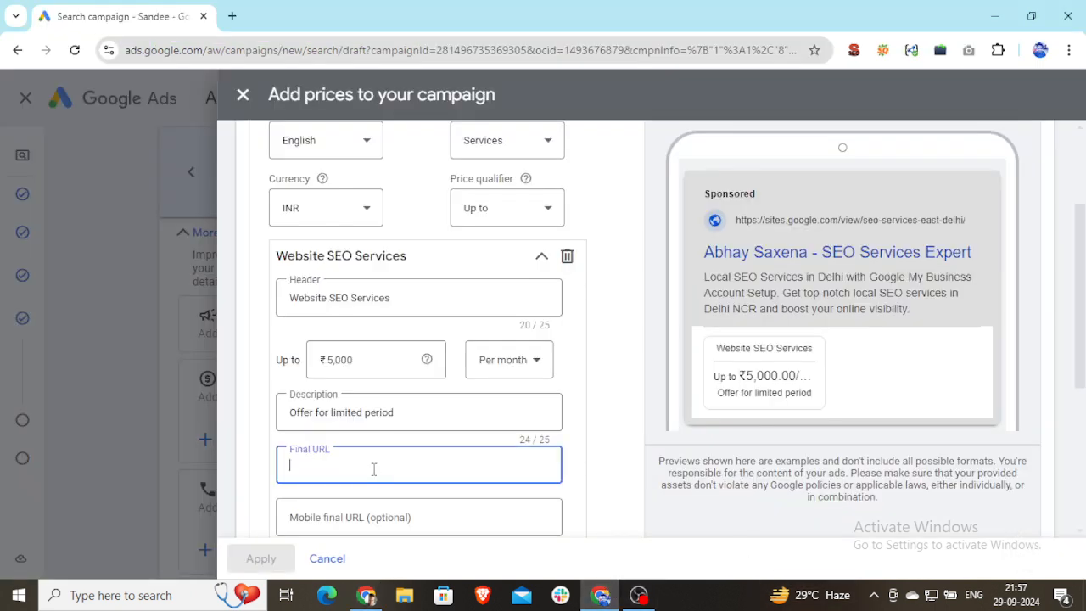
key("ctrl+v")
scroll(390, 519, "down", 1)
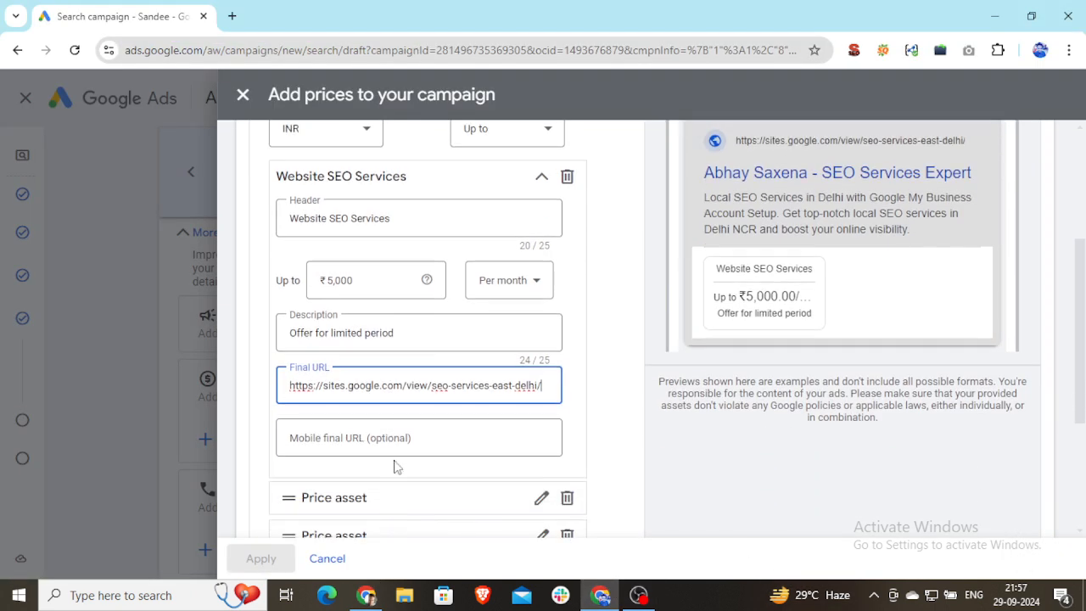
left_click(429, 451)
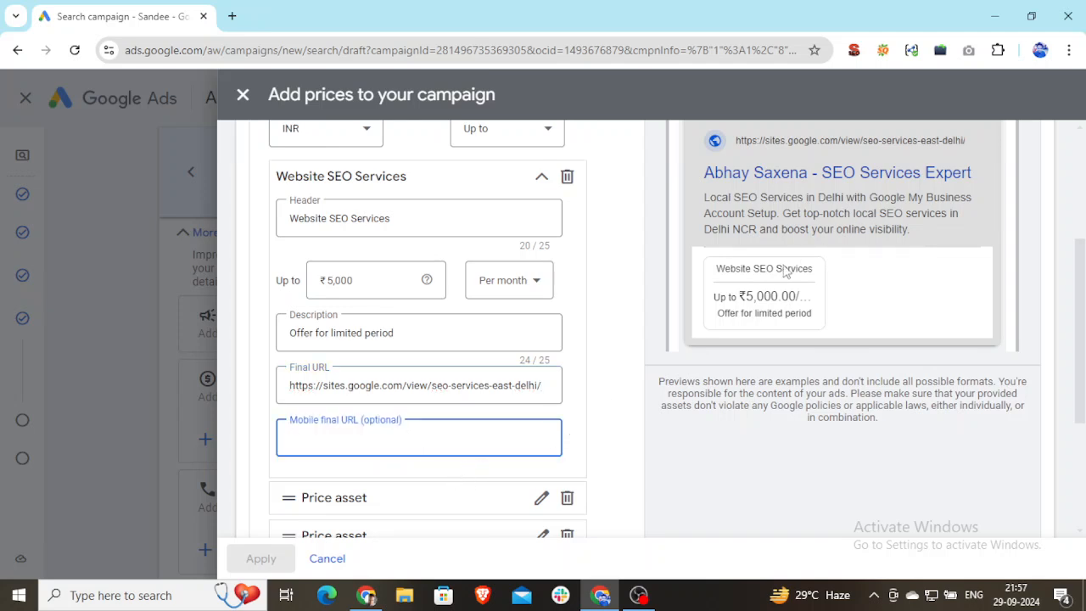
Open the second price asset for editing and give it the header "GMB Setup Services".
scroll(543, 466, "down", 2)
left_click(537, 427)
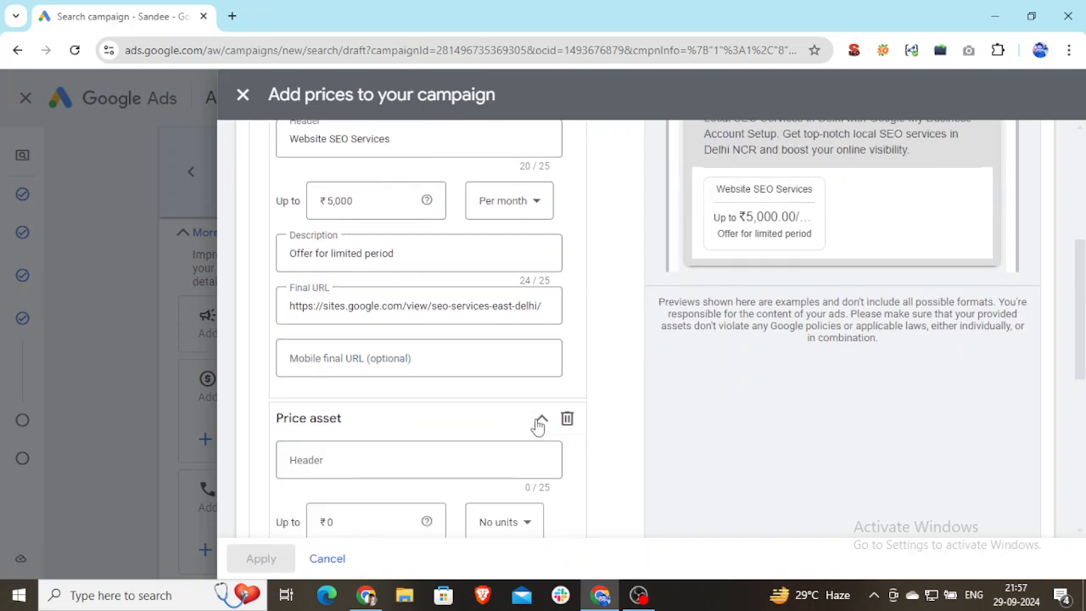
left_click(370, 462)
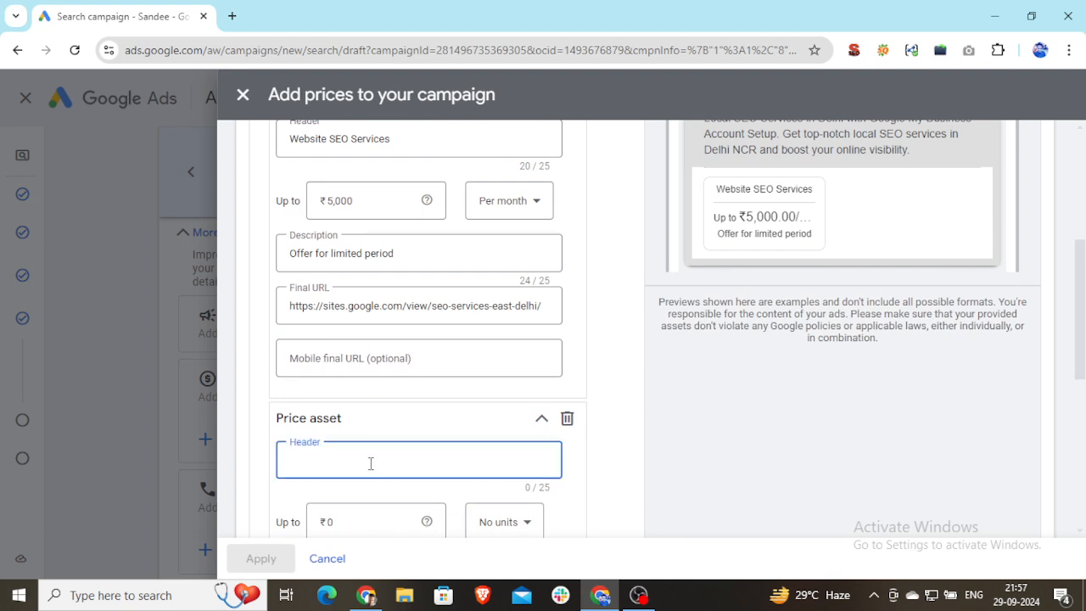
type("GMB")
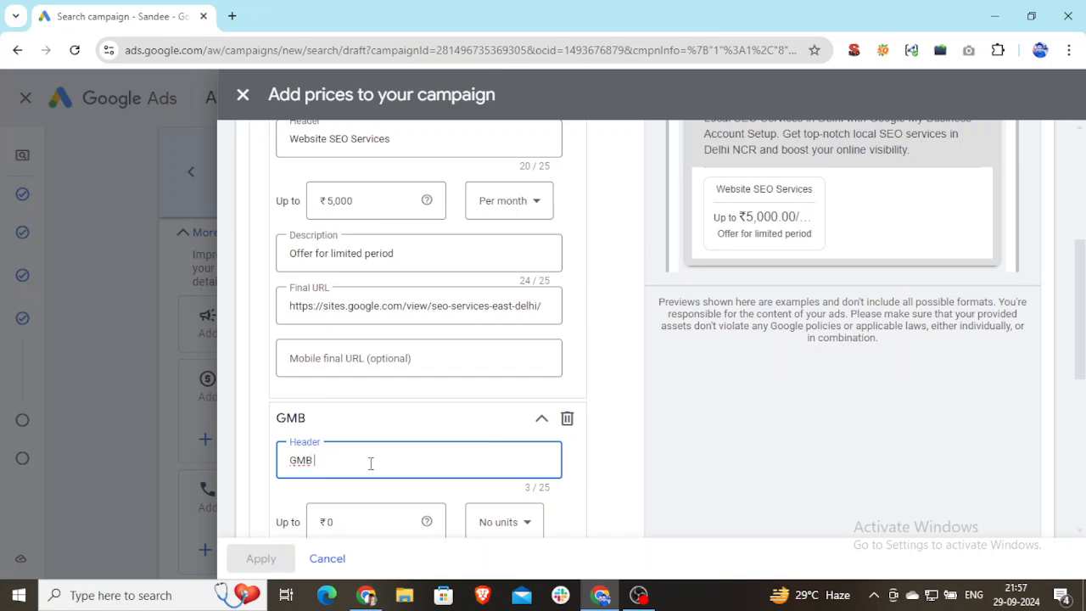
type(" Setup Services")
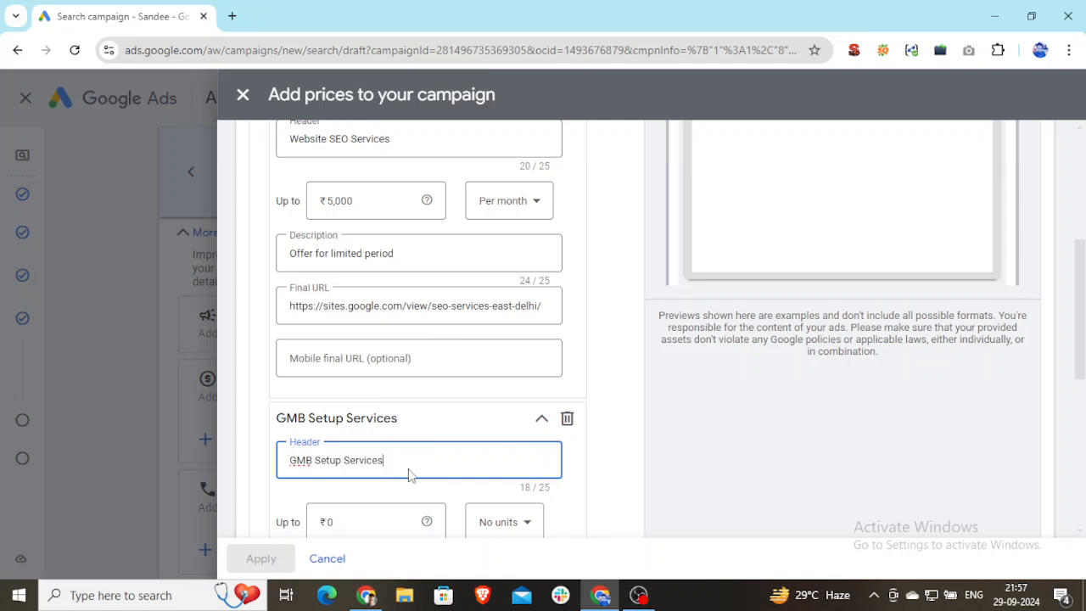
Set the GMB Setup Services price to ₹2,500.
scroll(399, 475, "down", 1)
left_click(353, 442)
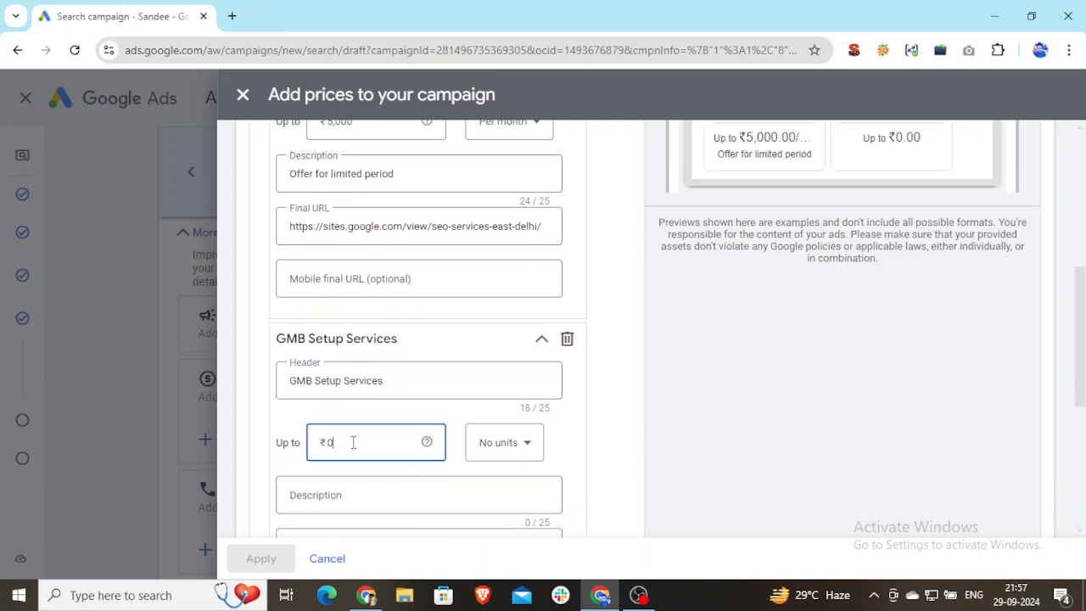
type("2500")
left_click(528, 458)
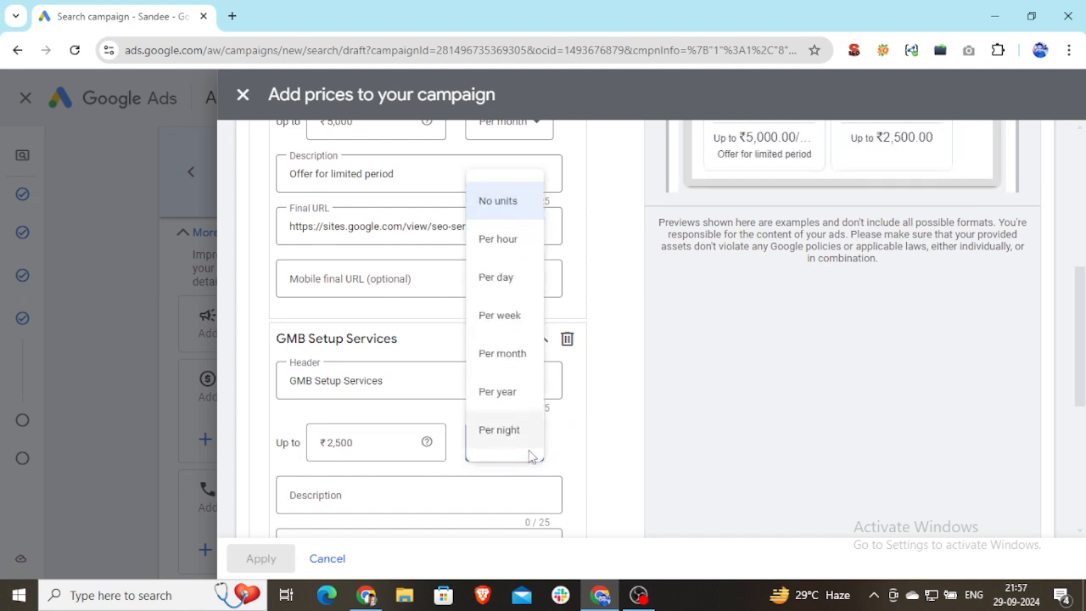
left_click(501, 361)
left_click(537, 441)
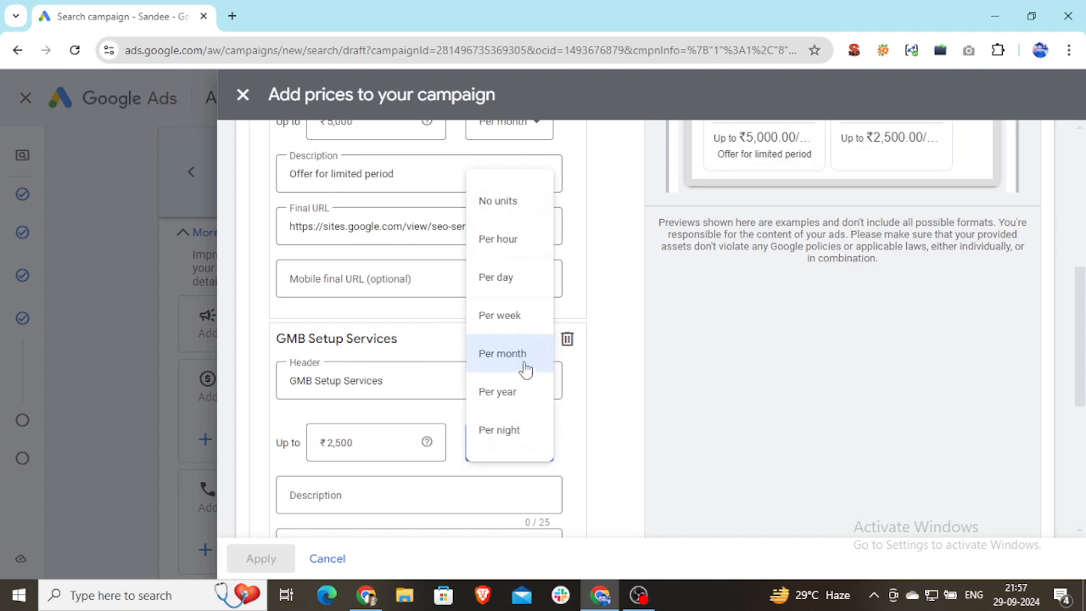
left_click(506, 204)
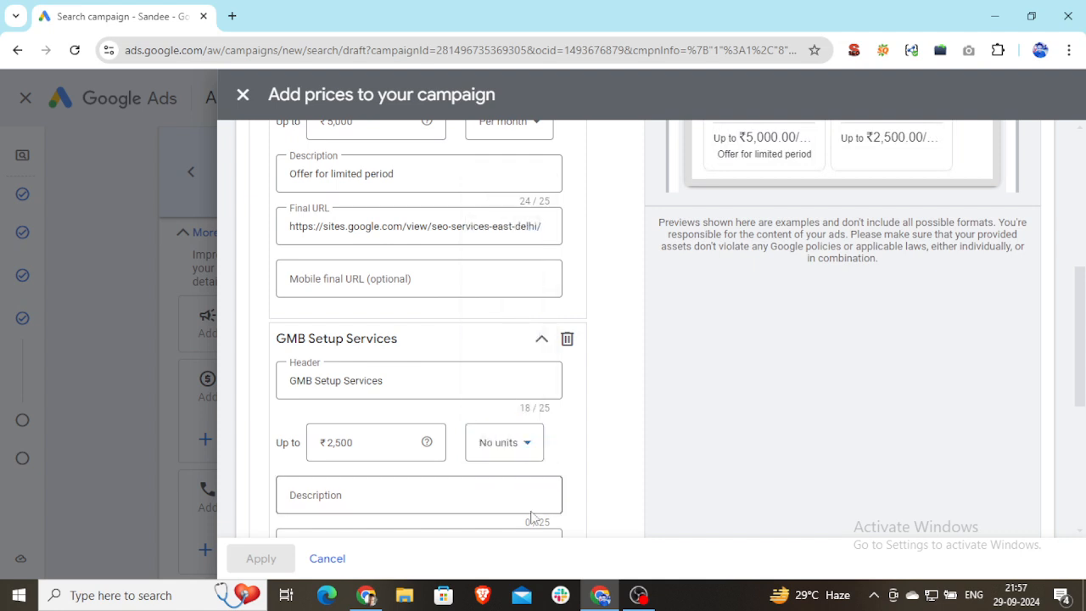
left_click(527, 450)
left_click(564, 448)
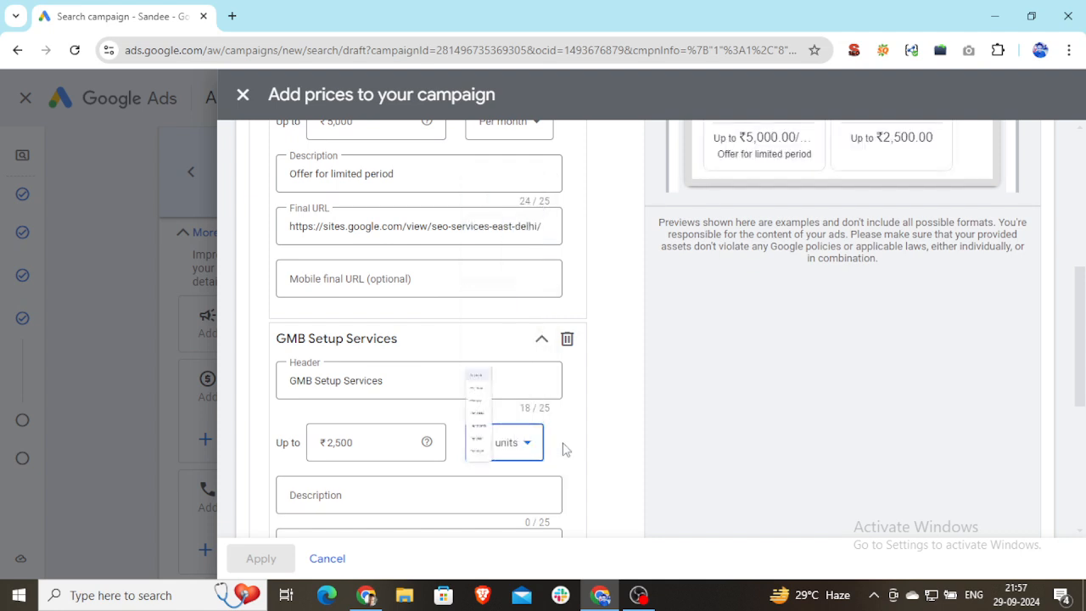
Set the price unit of the GMB Setup Services asset to Per week.
left_click(515, 457)
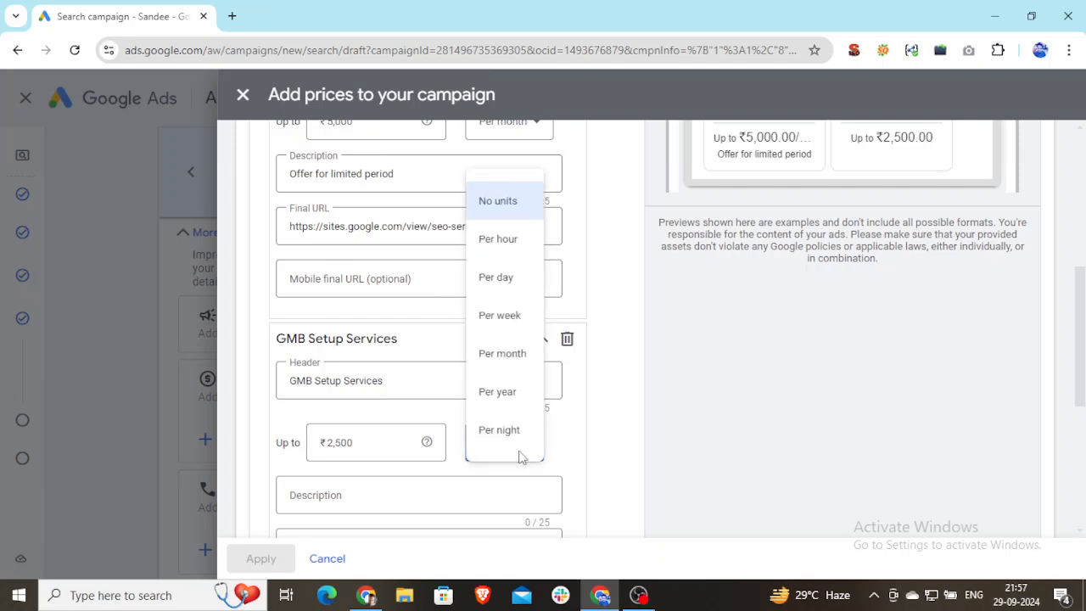
left_click(498, 330)
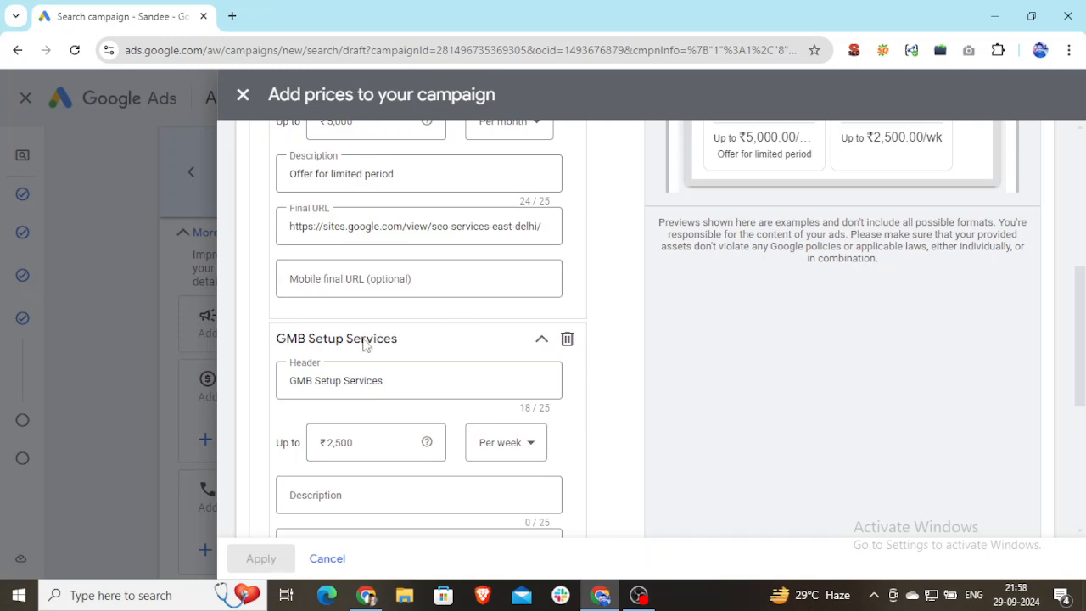
Change the second price asset's header to "GMB Account Setup Service" so that it fits the character limit.
left_click(313, 382)
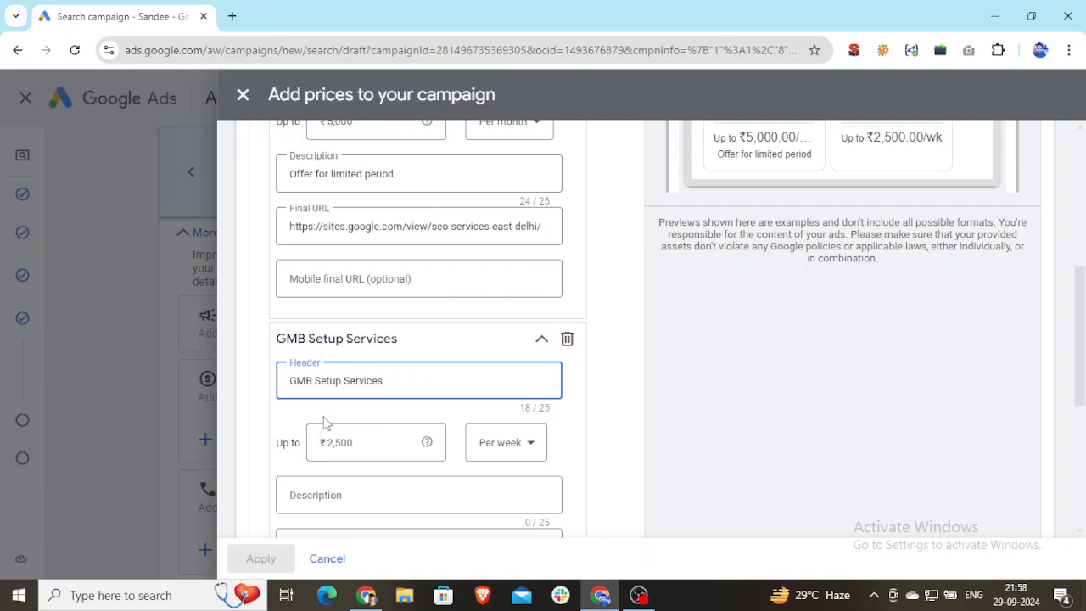
type("Account")
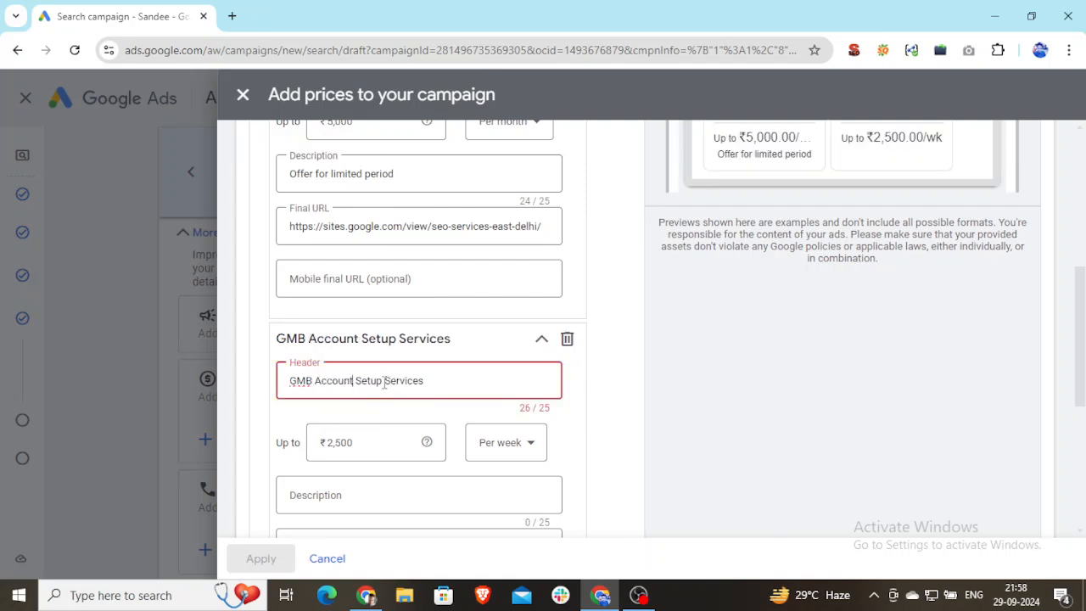
mouse_move(383, 381)
left_mouse_down()
mouse_move(415, 382)
mouse_move(378, 387)
left_mouse_up()
left_click(439, 385)
key("BackSpace")
key("BackSpace")
key("BackSpace")
key("BackSpace")
key("BackSpace")
key("BackSpace")
key("BackSpace")
key("BackSpace")
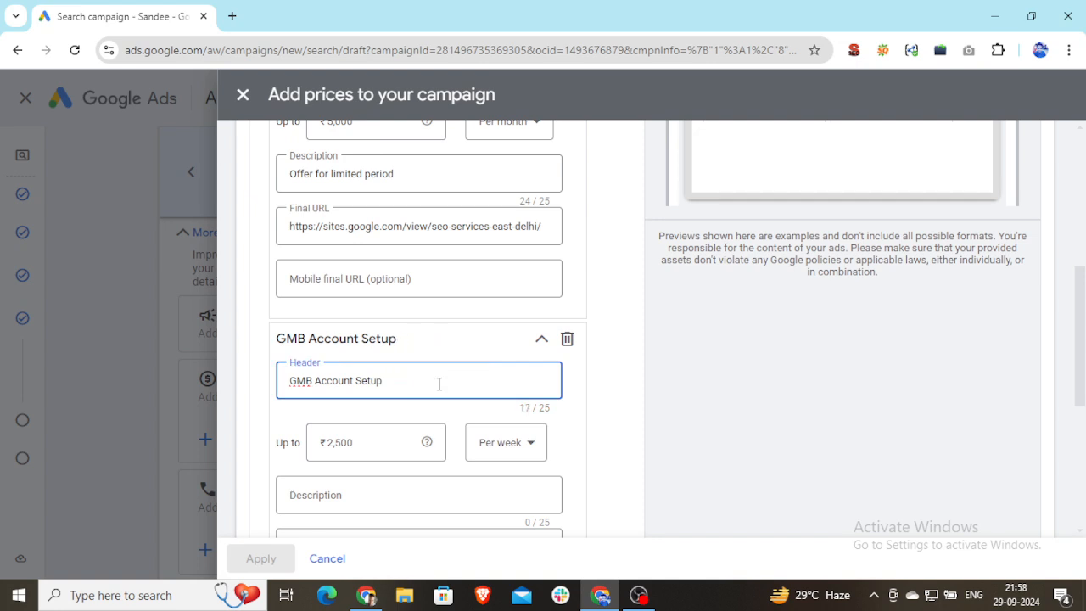
left_click(583, 447)
left_click(399, 380)
type("S")
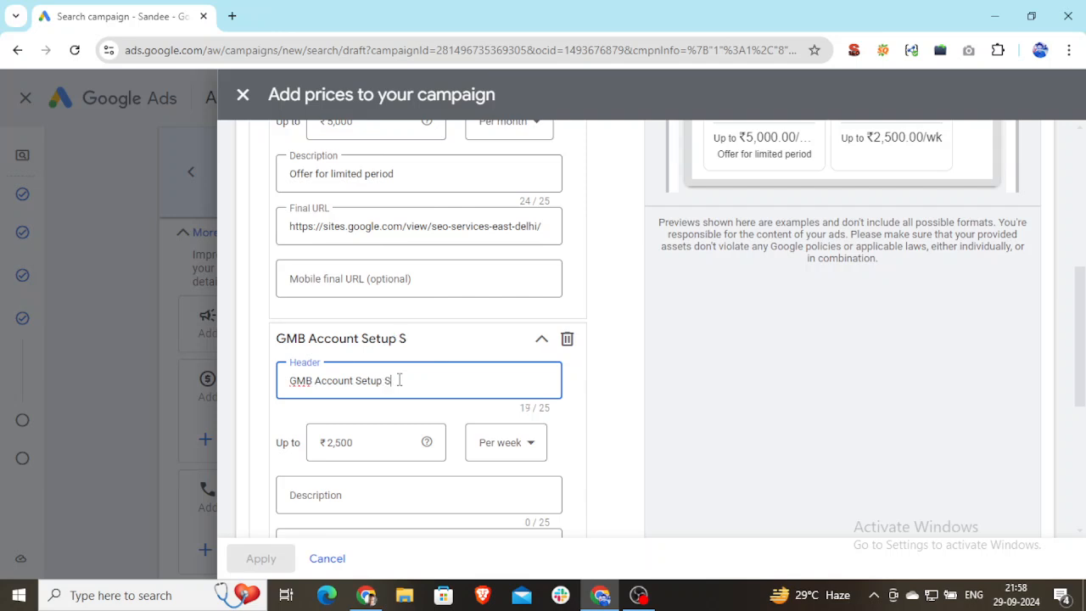
type("ervice")
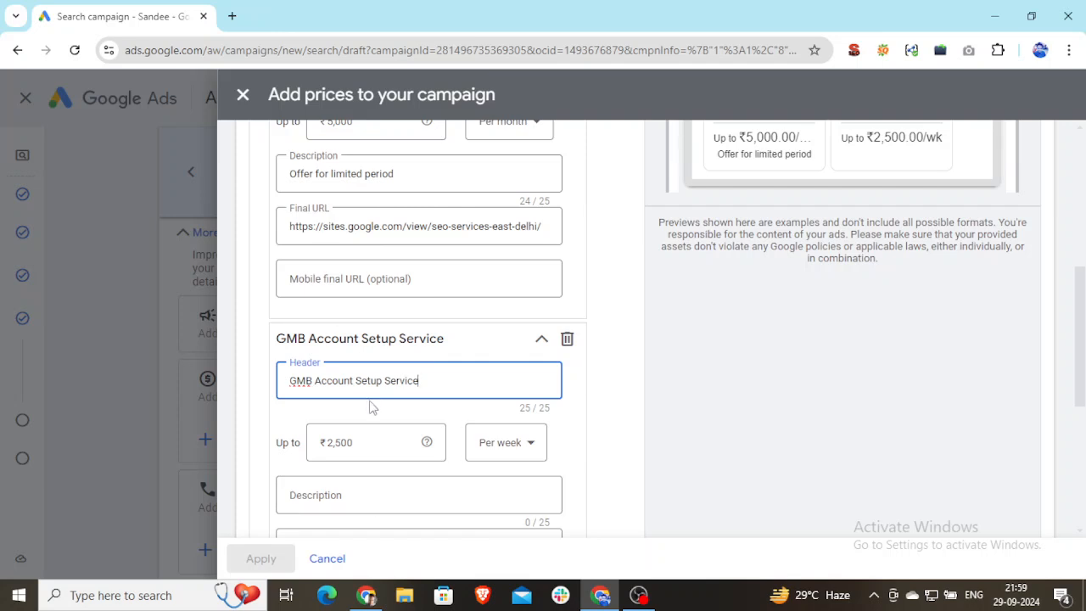
Enter "Complete Setup" as the description of the GMB Account Setup Service price asset.
left_click(344, 494)
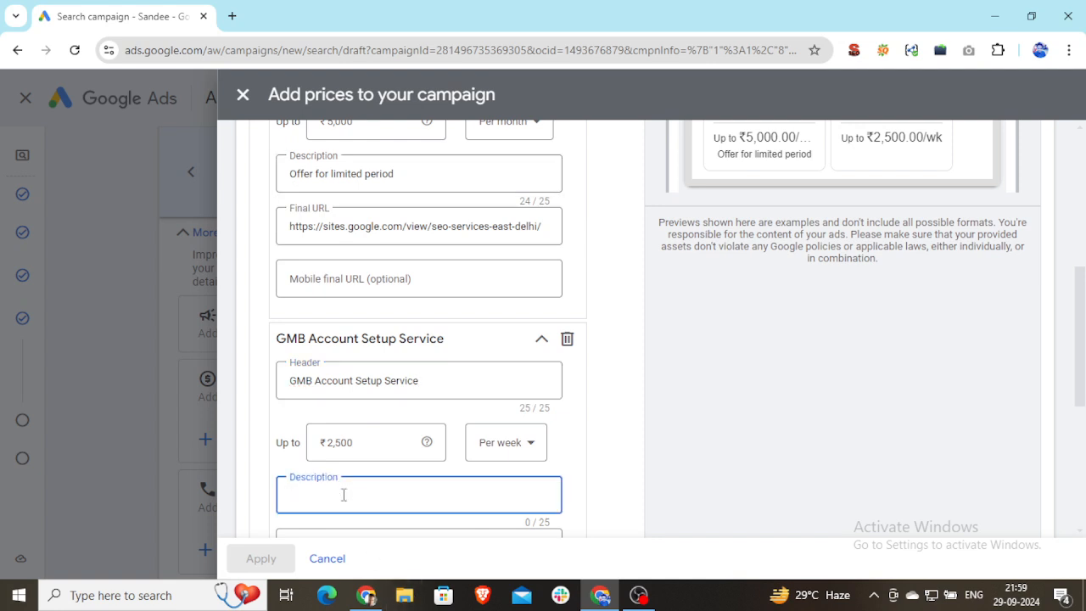
type("COmplete")
key("BackSpace")
key("BackSpace")
key("BackSpace")
key("BackSpace")
key("BackSpace")
key("BackSpace")
key("BackSpace")
type("ompl")
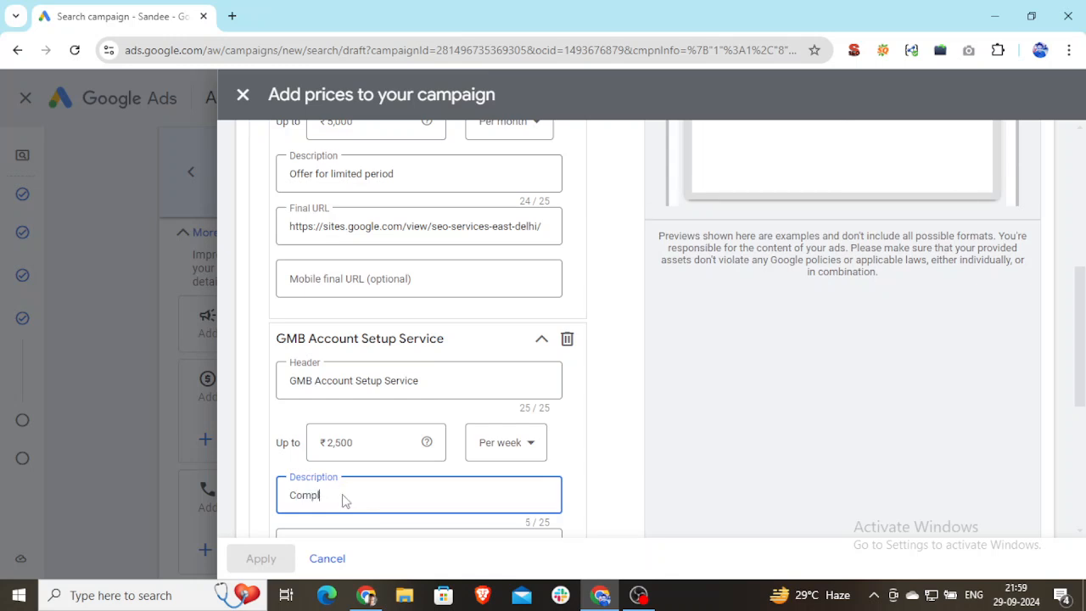
type("ete Setup")
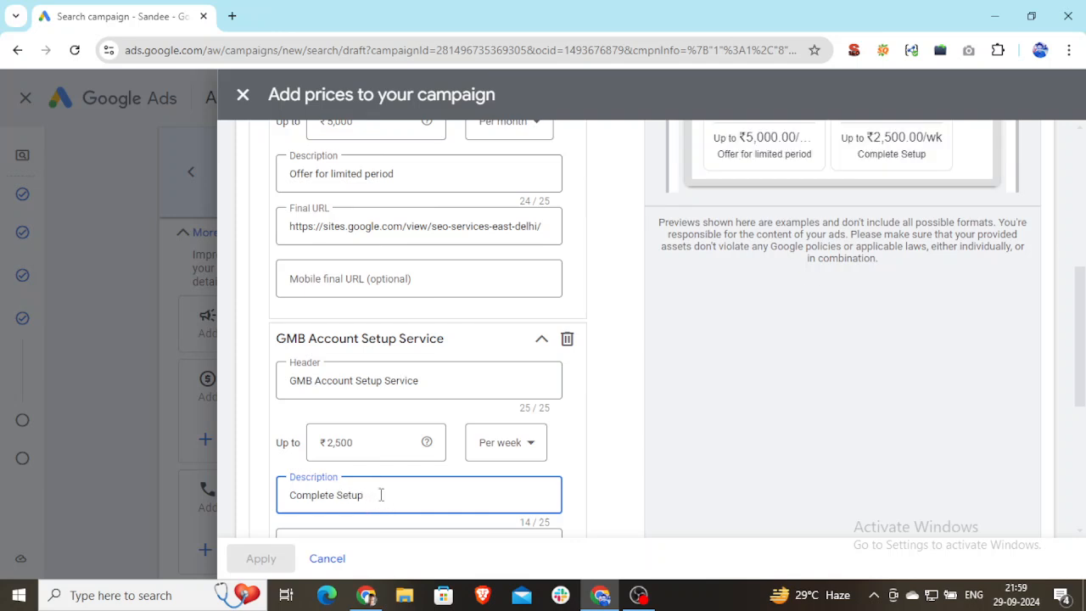
Switch to the other Chrome window and open the website's Google My Bussiness Services page.
scroll(380, 495, "down", 1)
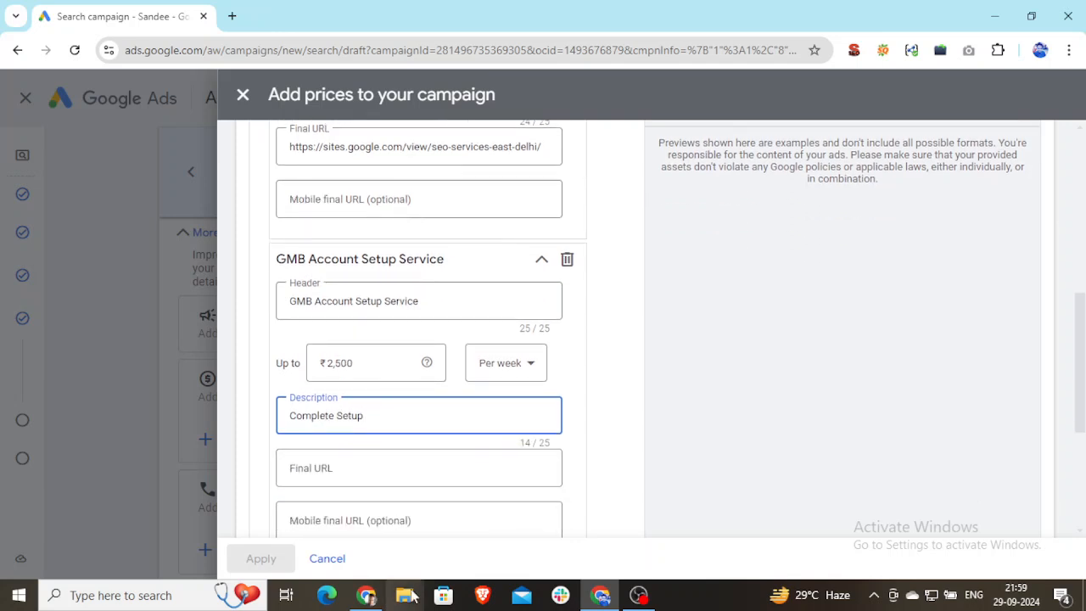
left_click(374, 596)
left_click(927, 99)
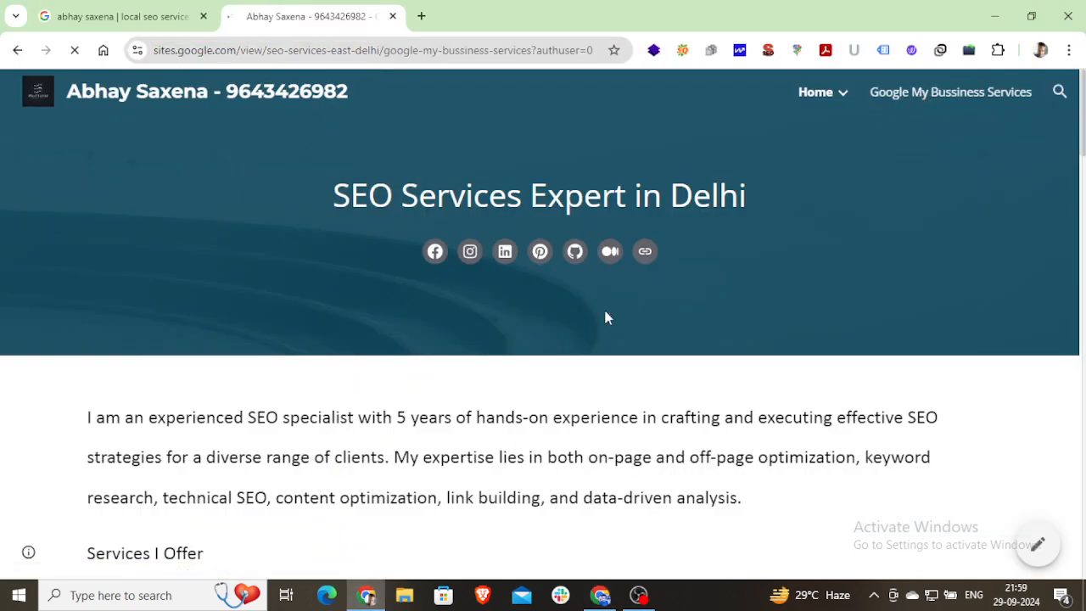
Copy the Google My Bussiness Services page address and enter it as the GMB Account Setup Service final URL in Google Ads.
left_click(456, 55)
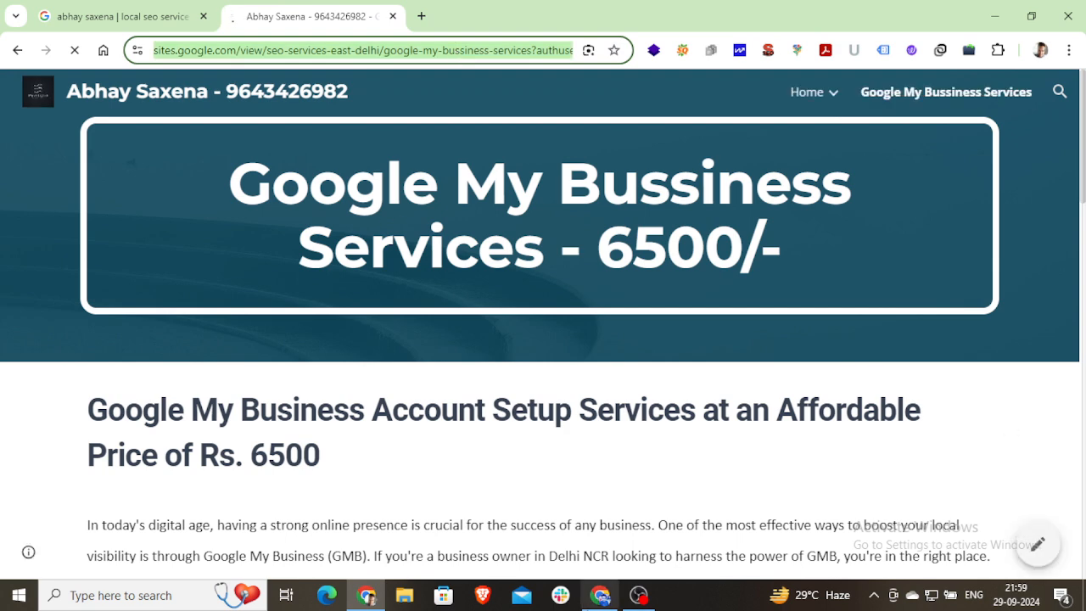
left_click(587, 598)
left_click(371, 471)
key("ctrl+v")
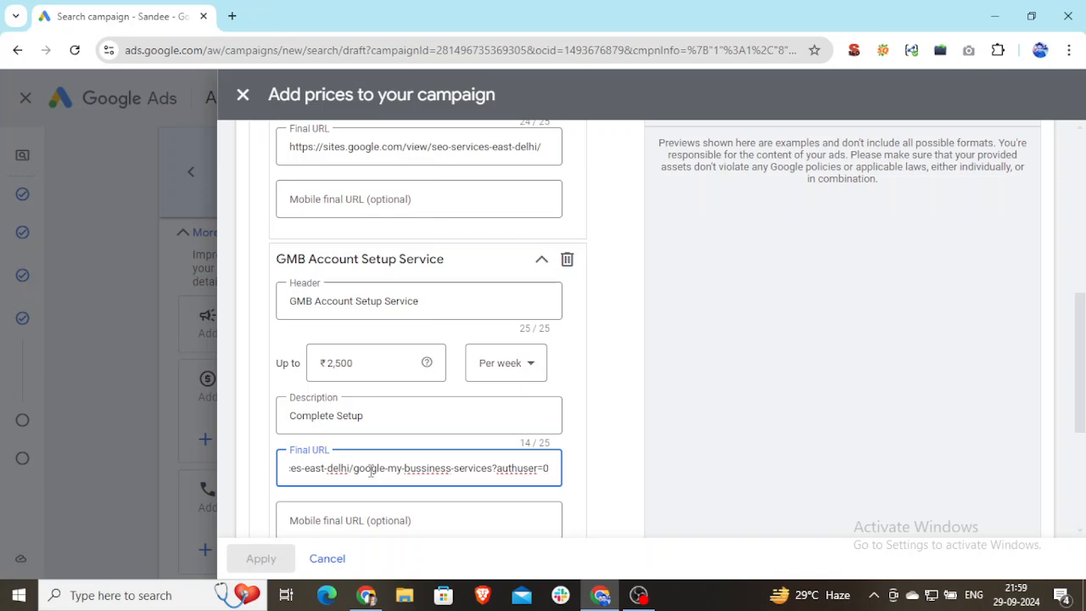
Open the third price asset for editing and give it the header "Google Ads Serivices".
scroll(458, 494, "down", 2)
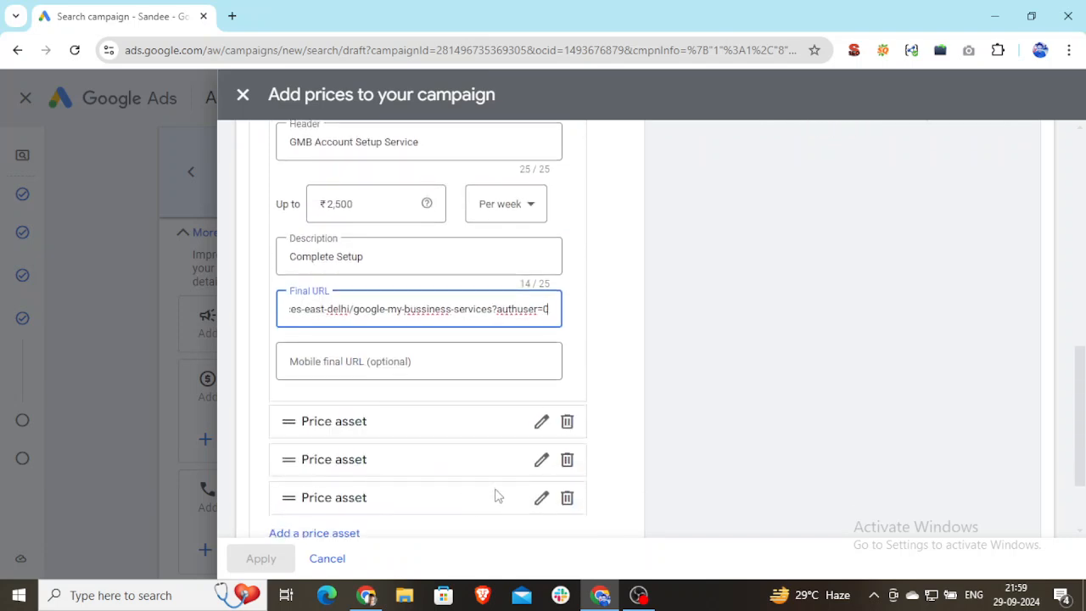
scroll(674, 403, "up", 5)
scroll(686, 395, "up", 1)
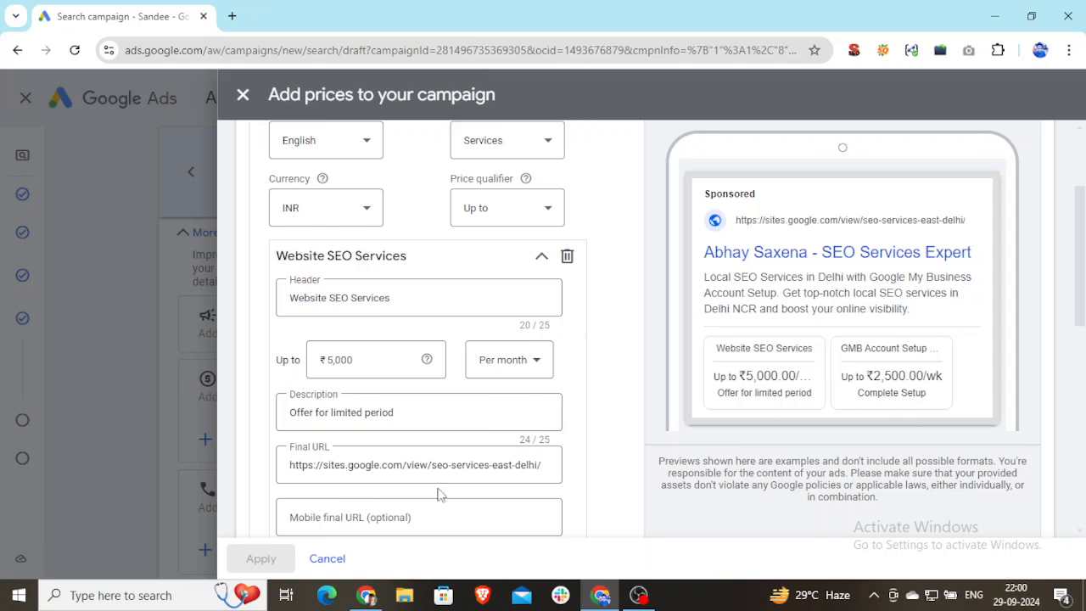
scroll(441, 494, "down", 6)
left_click(541, 428)
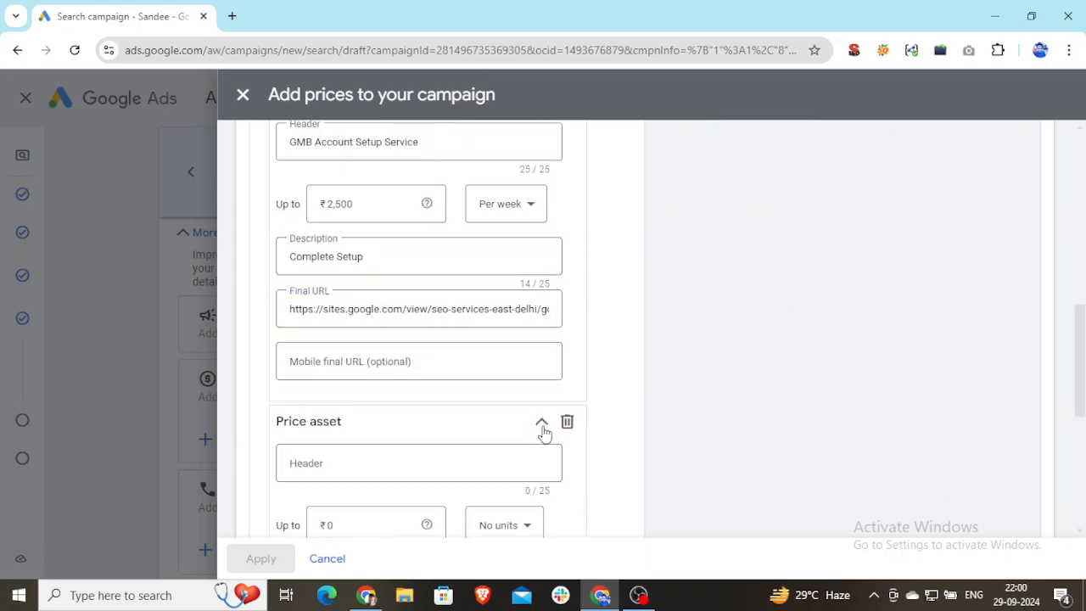
left_click(363, 465)
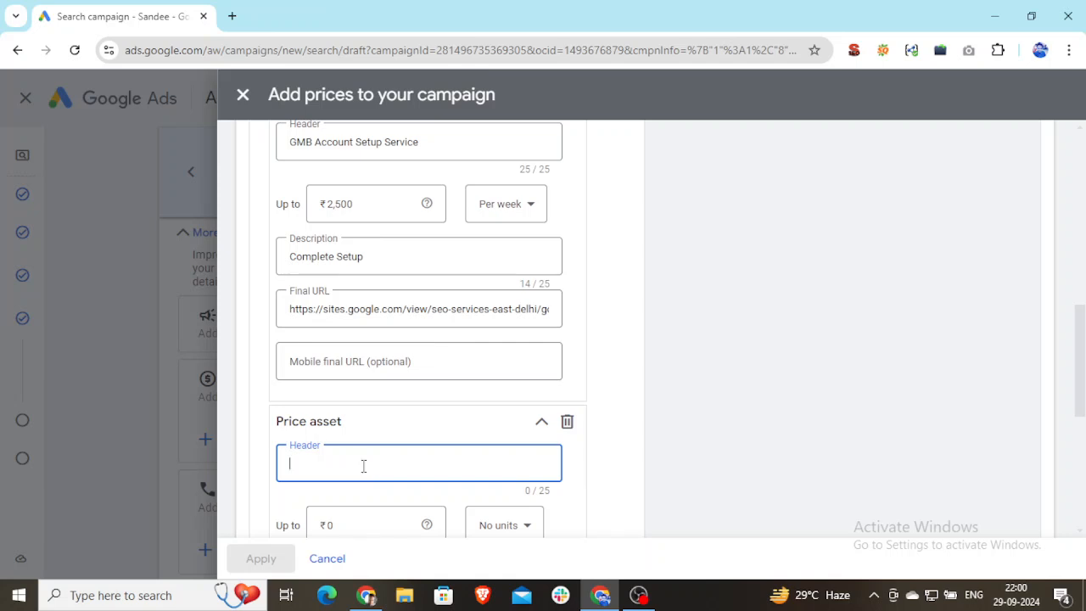
type("Googl")
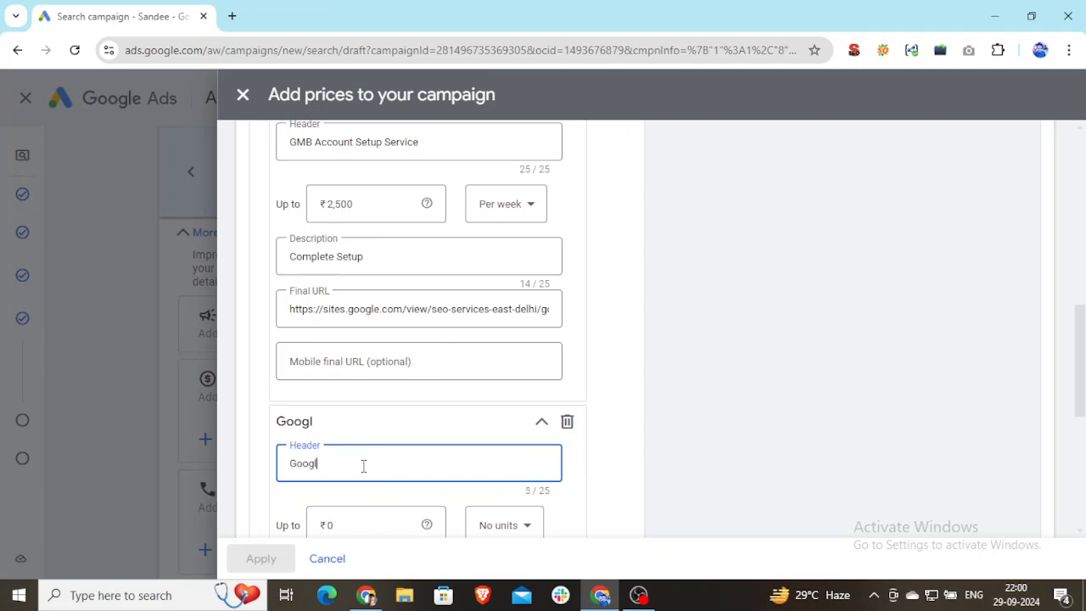
type("e Adsw")
key("BackSpace")
type("Serivi")
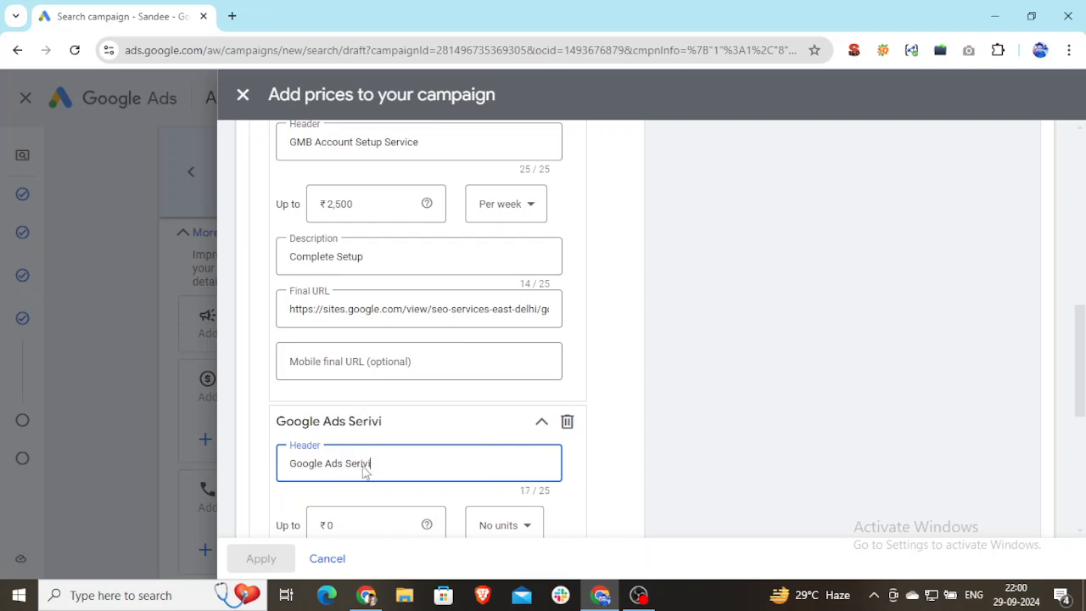
type("ces")
Set the Google Ads Serivices price to ₹6,000 with the unit Per month.
scroll(399, 526, "down", 1)
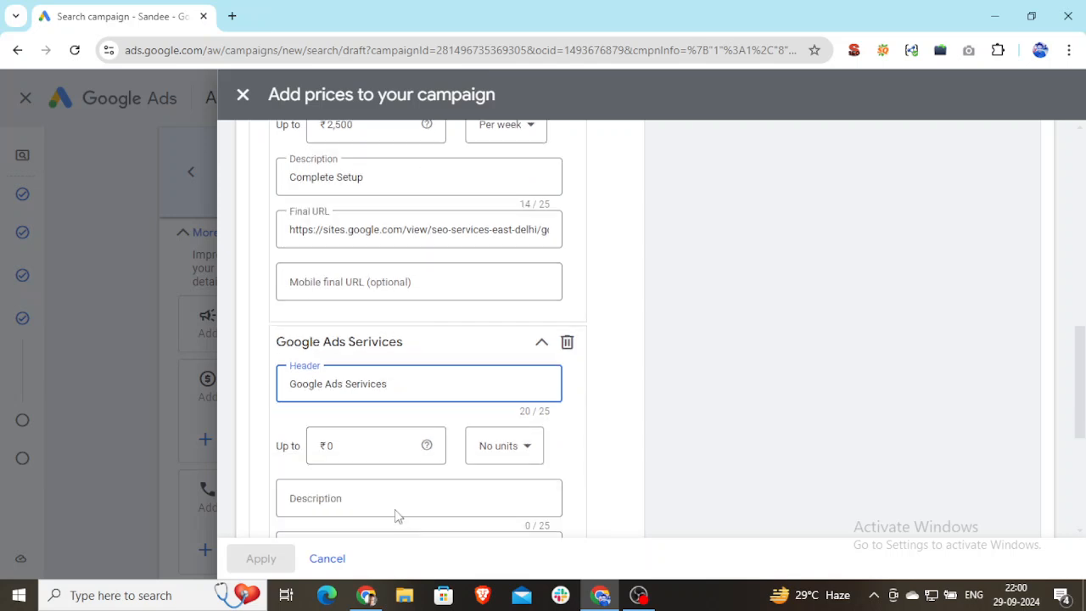
left_click(370, 447)
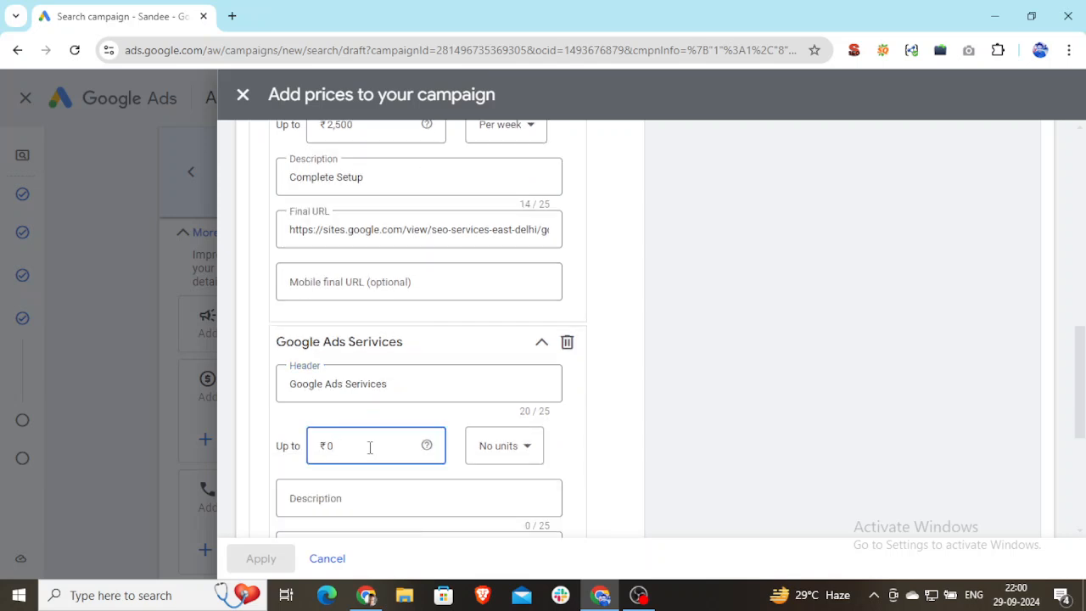
key("BackSpace")
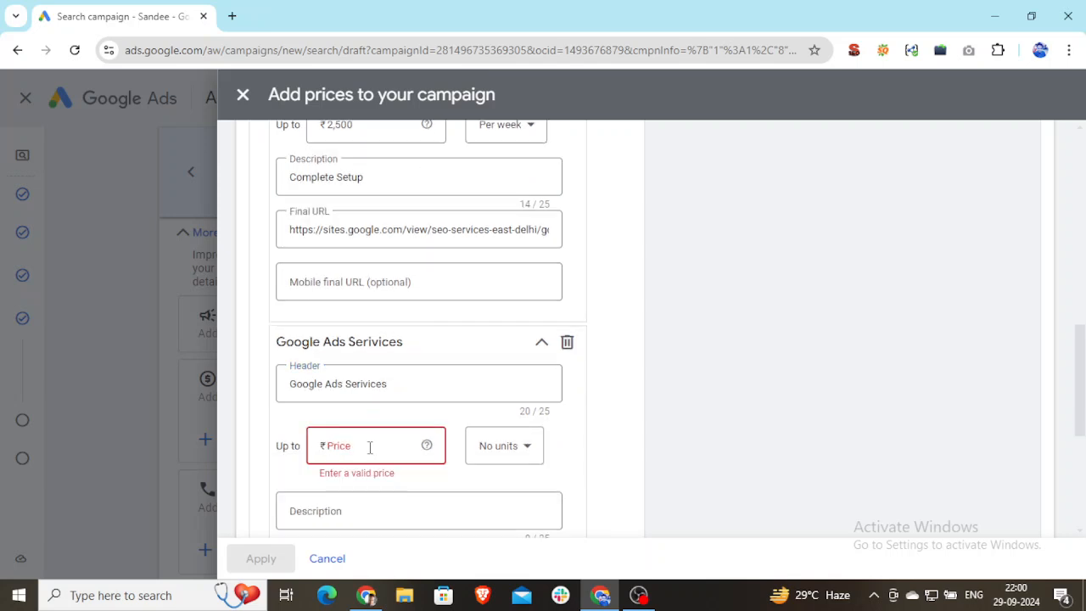
type("6,000")
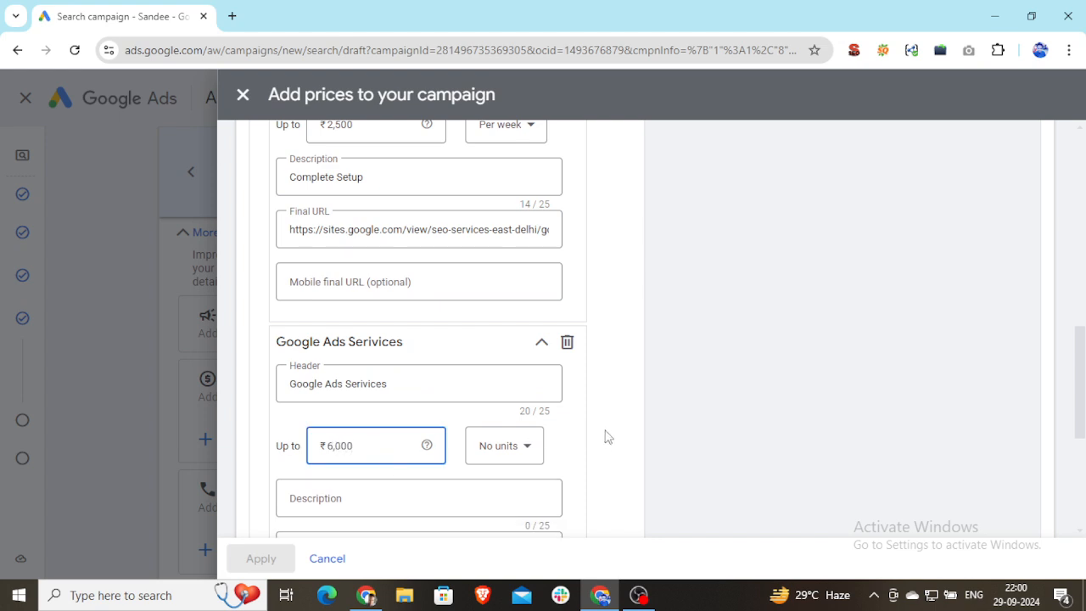
left_click(527, 449)
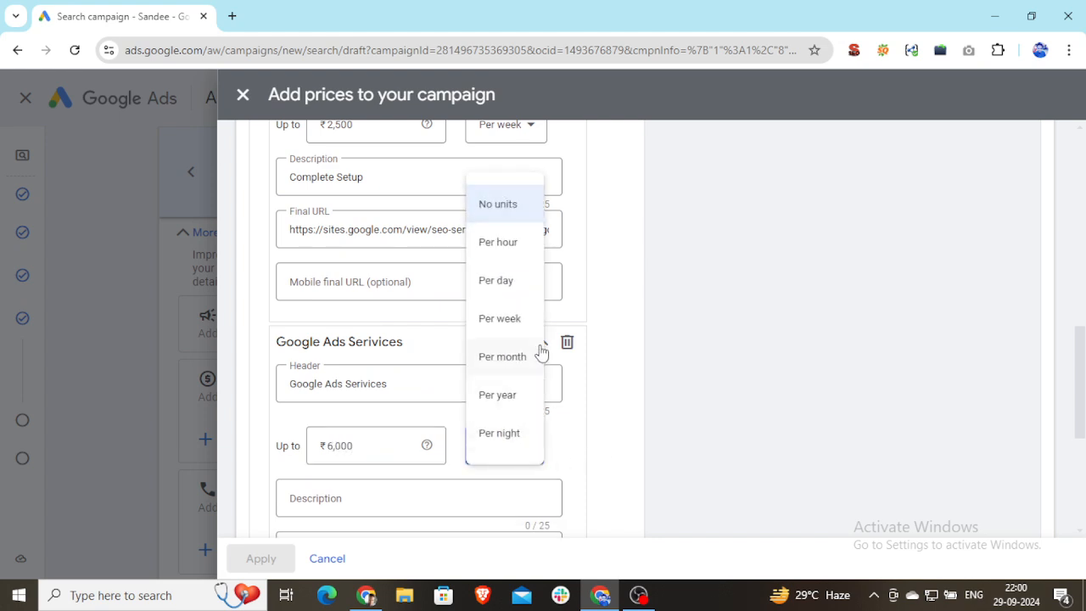
left_click(523, 365)
Enter "Run & Optimize Google Ads" as the description of the third price asset.
scroll(526, 479, "down", 3)
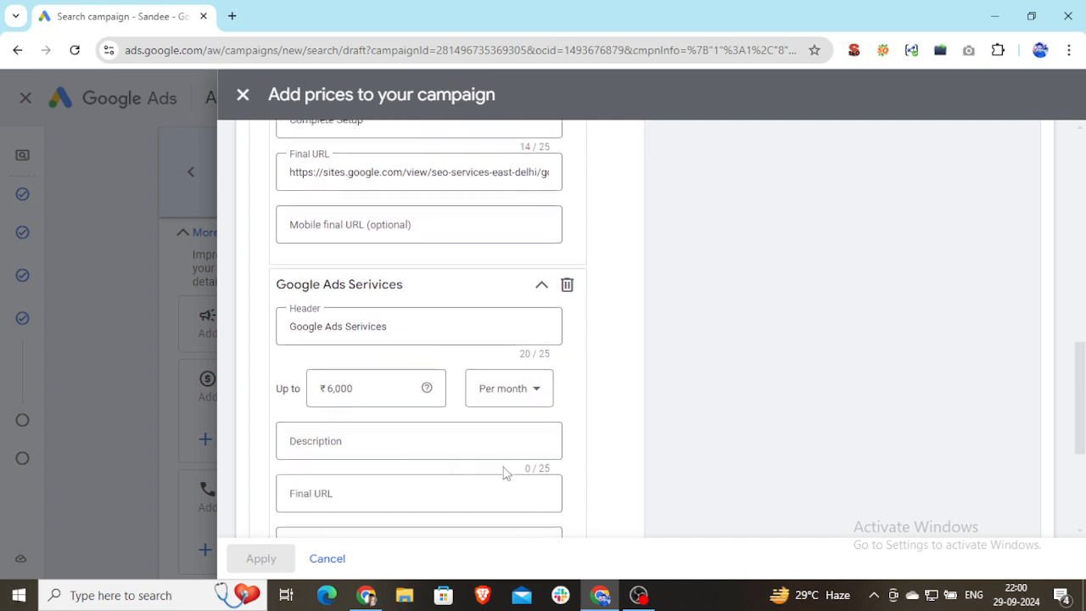
left_click(387, 271)
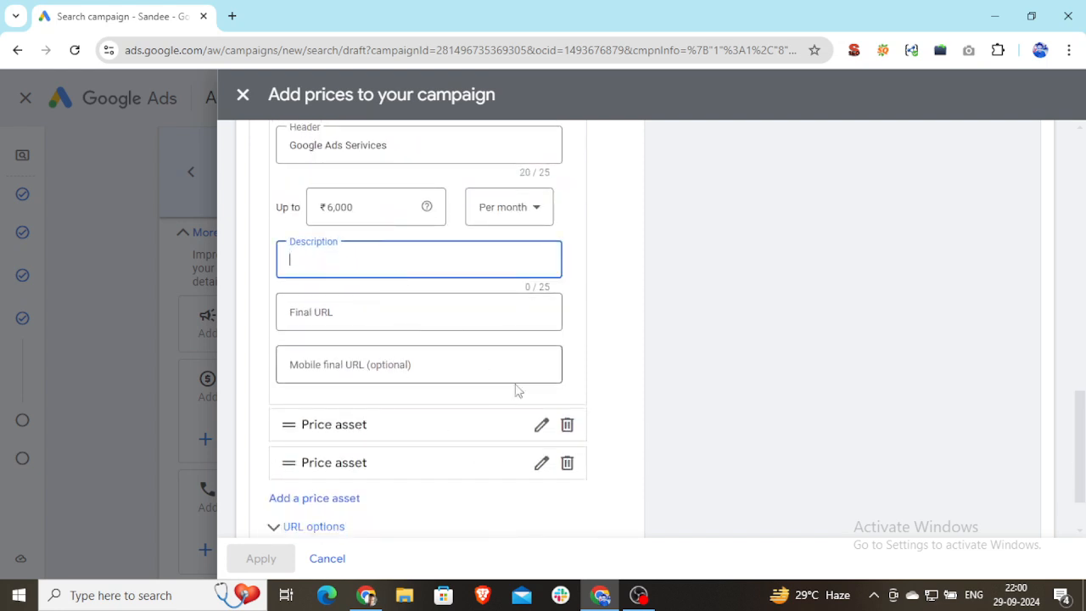
scroll(623, 406, "up", 2)
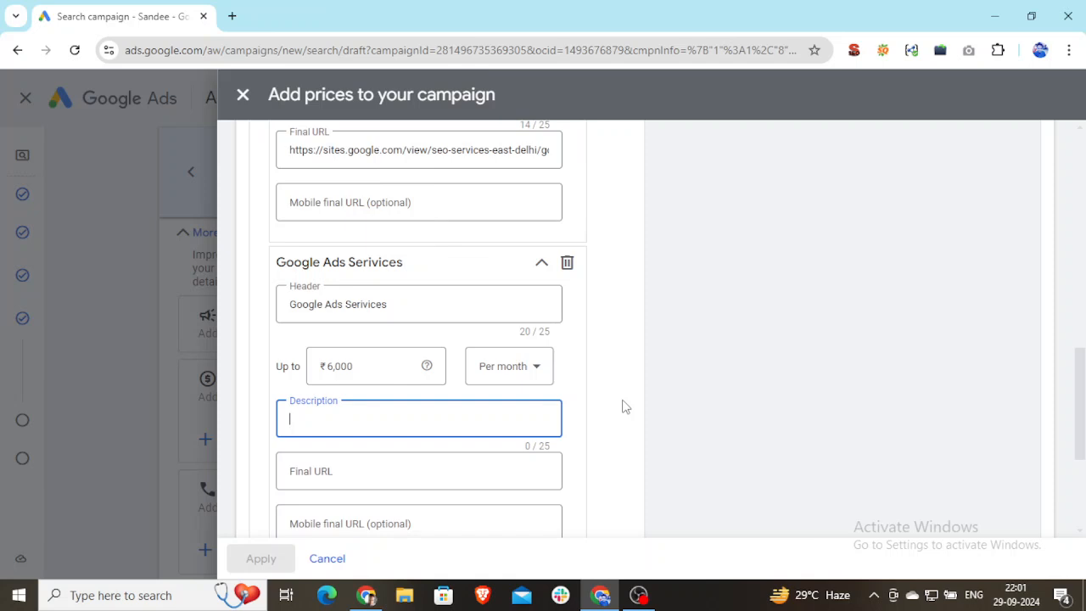
type("Run & Optimize Google Ads")
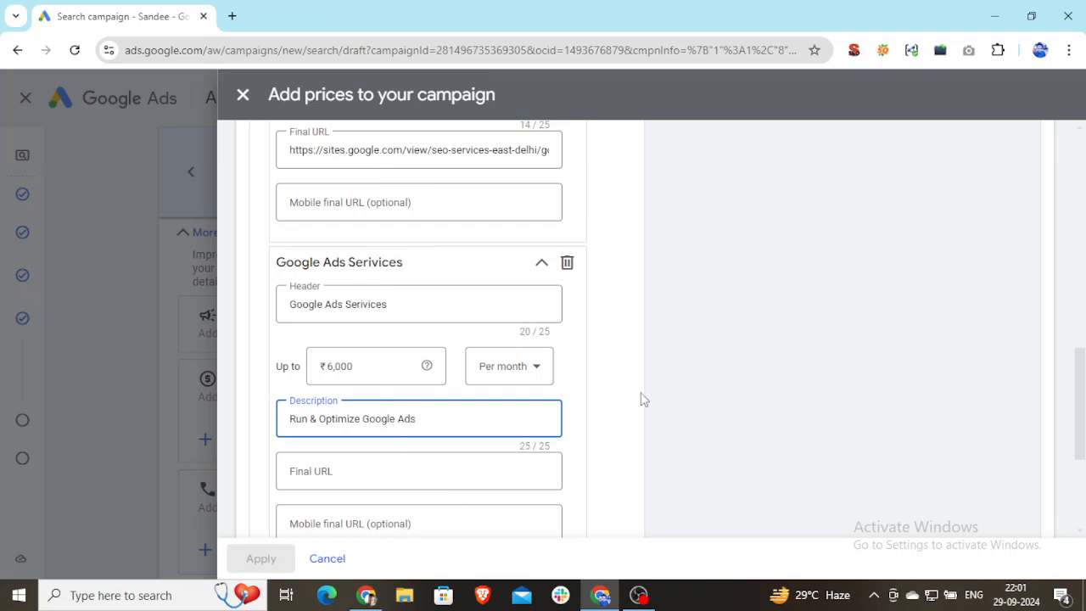
scroll(651, 392, "up", 3)
scroll(650, 392, "up", 2)
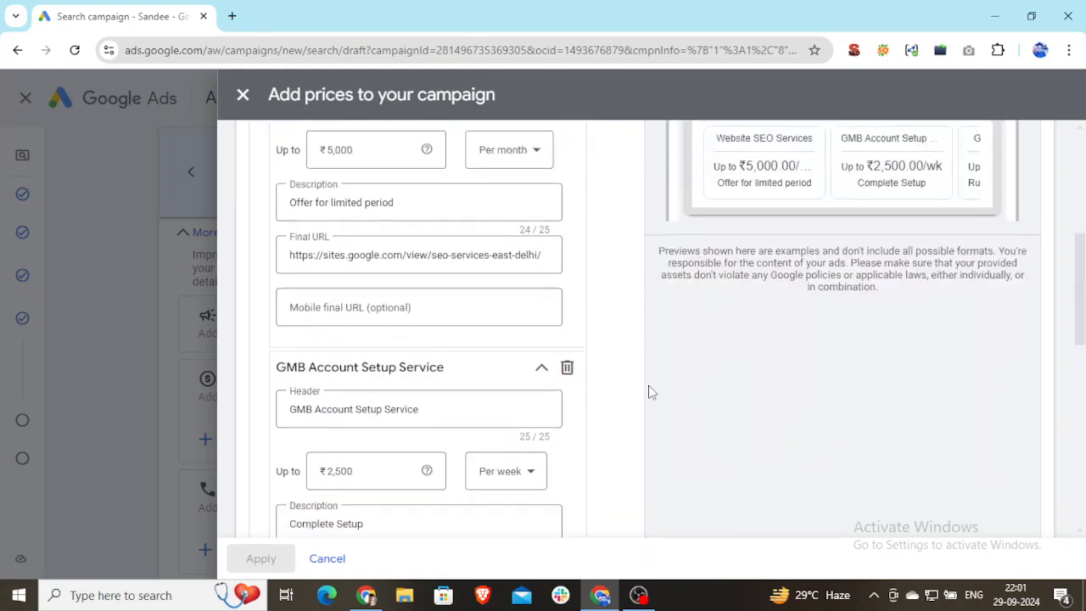
Switch to the SEO services website's browser window, open its Contact Us page and copy the page address.
scroll(651, 392, "up", 2)
scroll(398, 496, "down", 3)
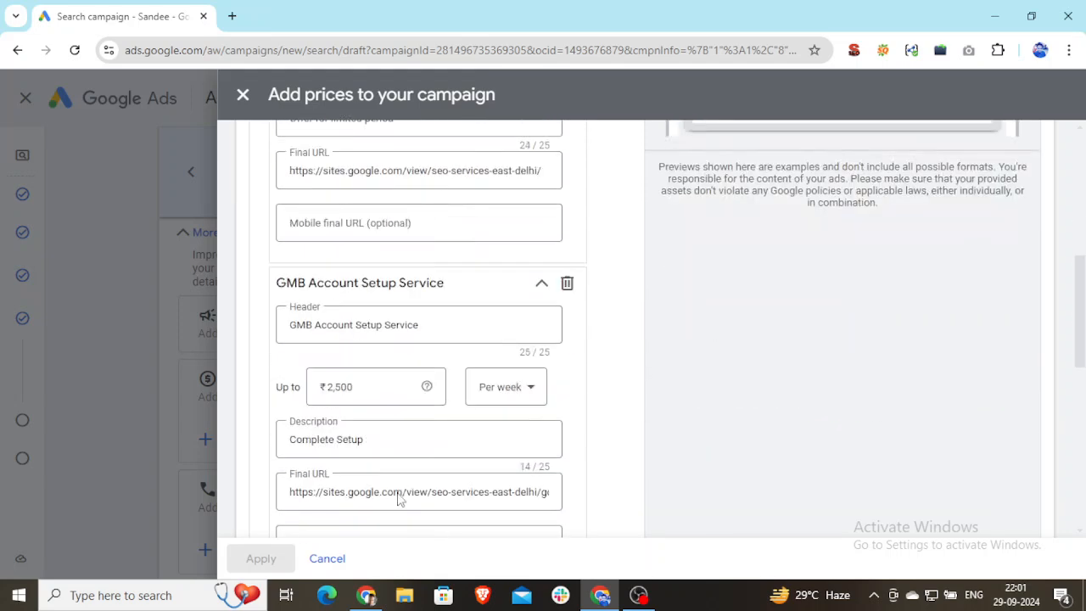
left_click(367, 597)
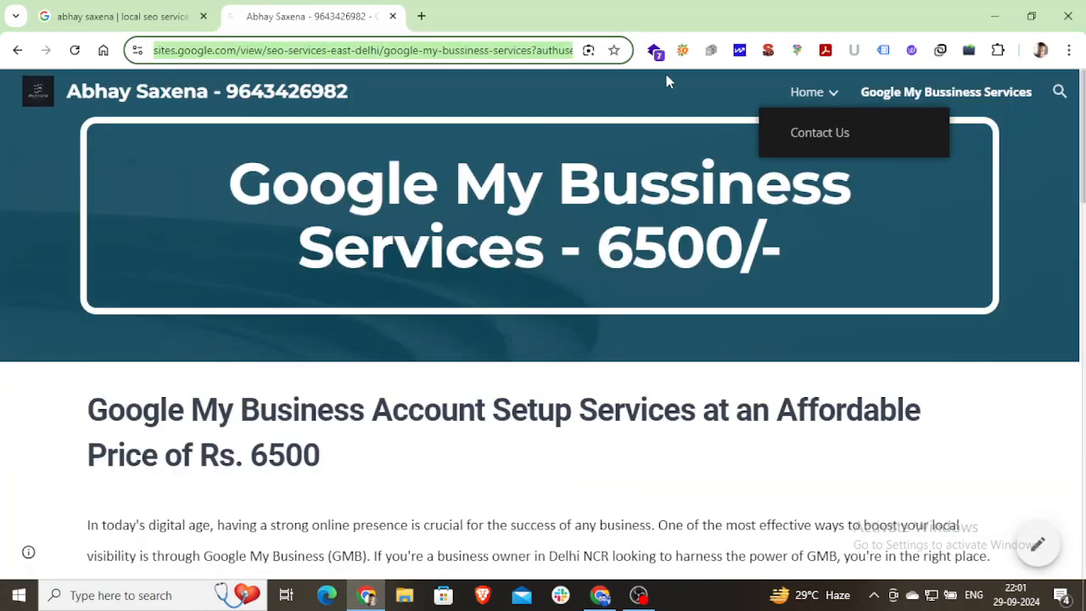
left_click(108, 93)
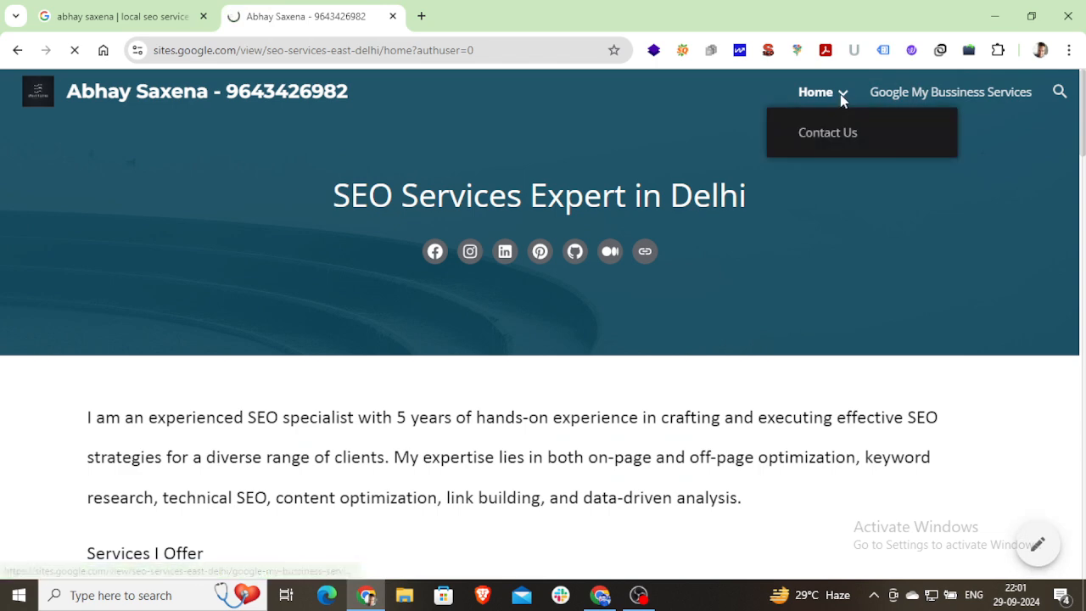
left_click(842, 98)
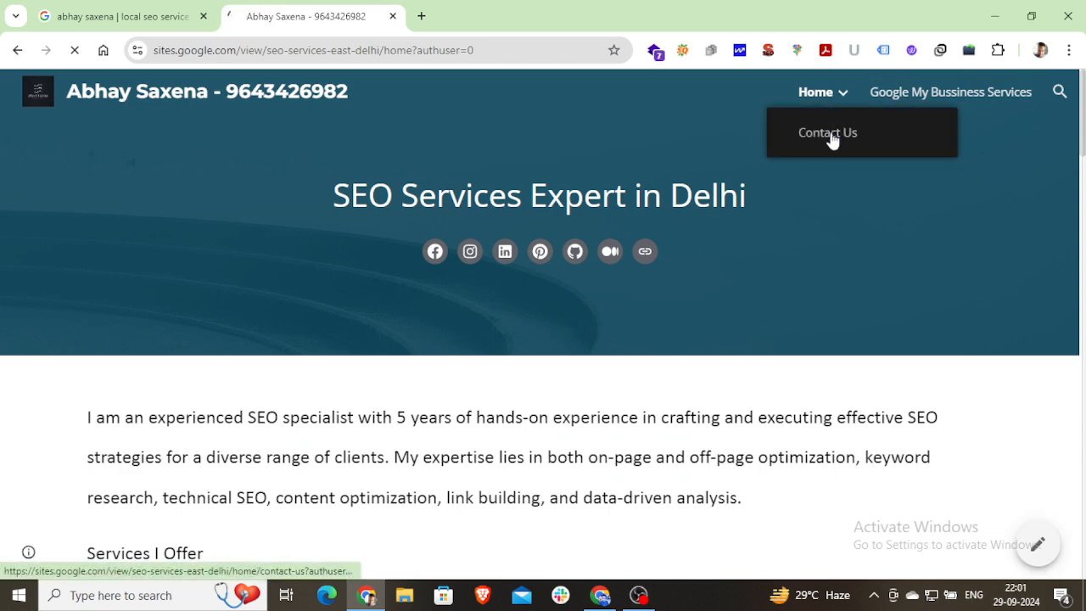
left_click(831, 136)
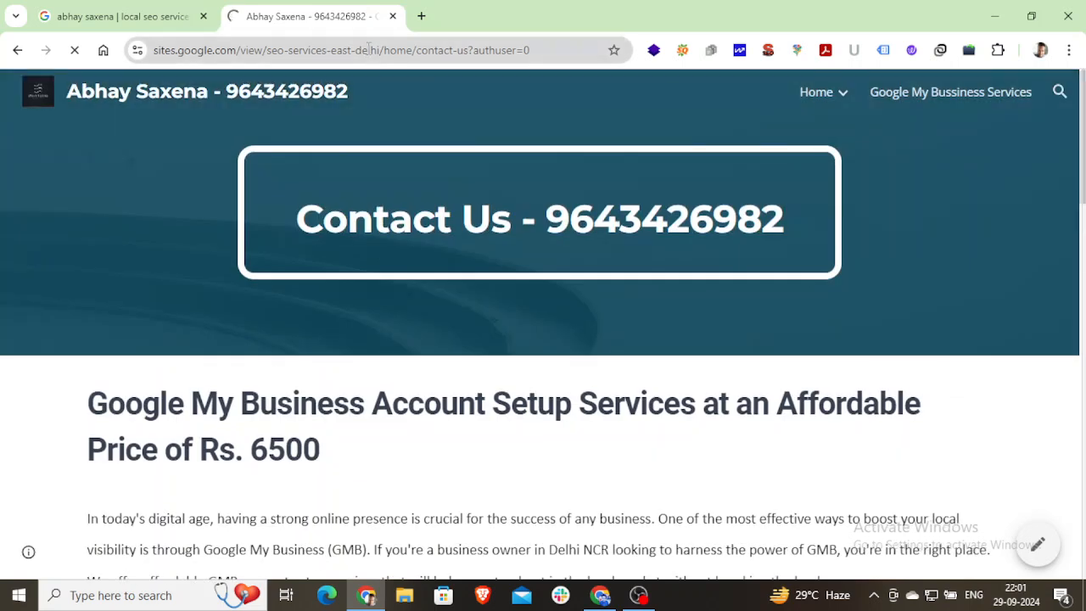
left_click(368, 49)
key("ctrl+c")
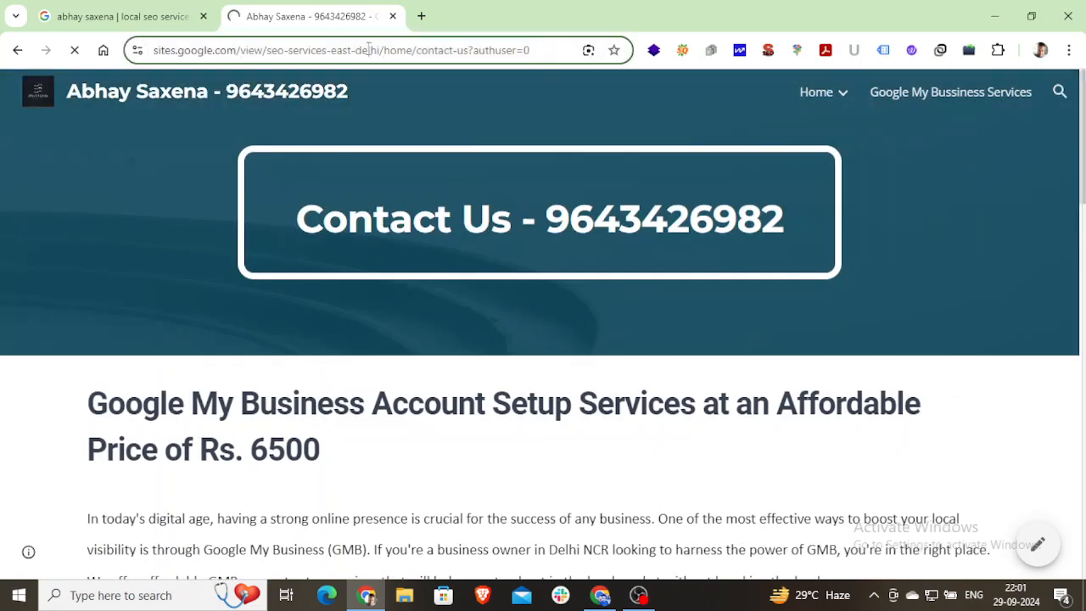
Return to Google Ads and enter the copied Contact Us address as the GMB Account Setup Service mobile final URL.
left_click(599, 595)
scroll(251, 471, "down", 3)
left_click(335, 284)
key("ctrl+v")
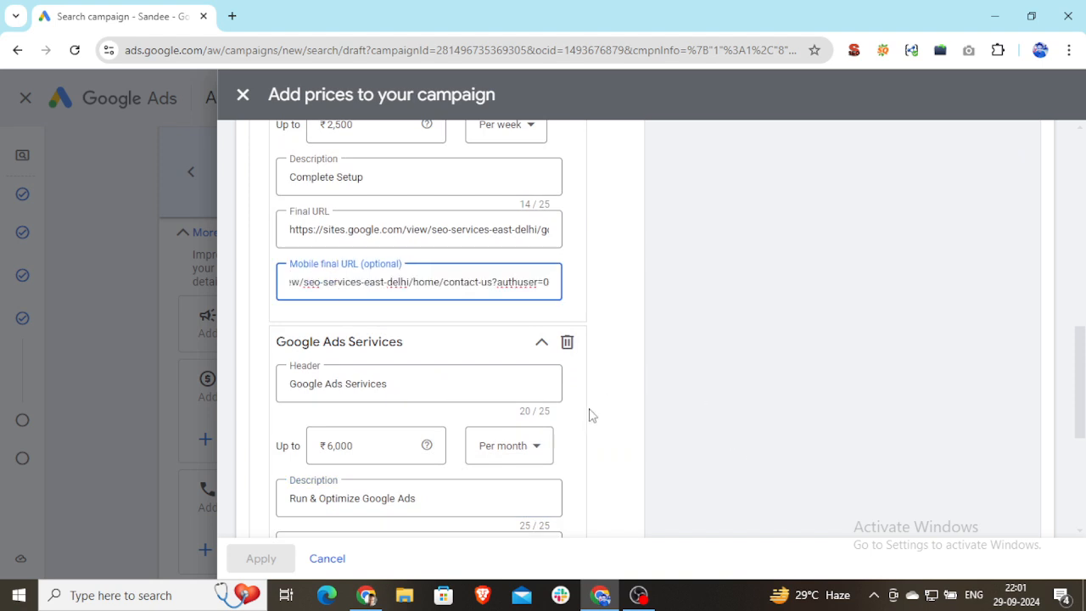
Review the headers, prices, descriptions and URL fields of the three price assets.
scroll(566, 480, "down", 2)
scroll(565, 475, "down", 1)
scroll(564, 476, "up", 2)
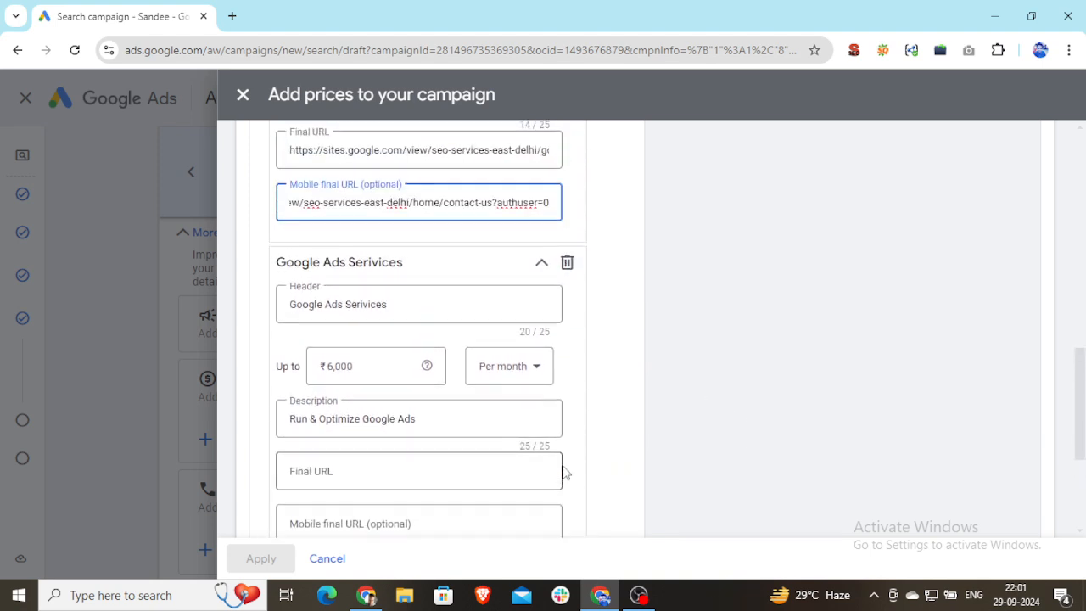
scroll(560, 376, "up", 2)
scroll(576, 376, "up", 5)
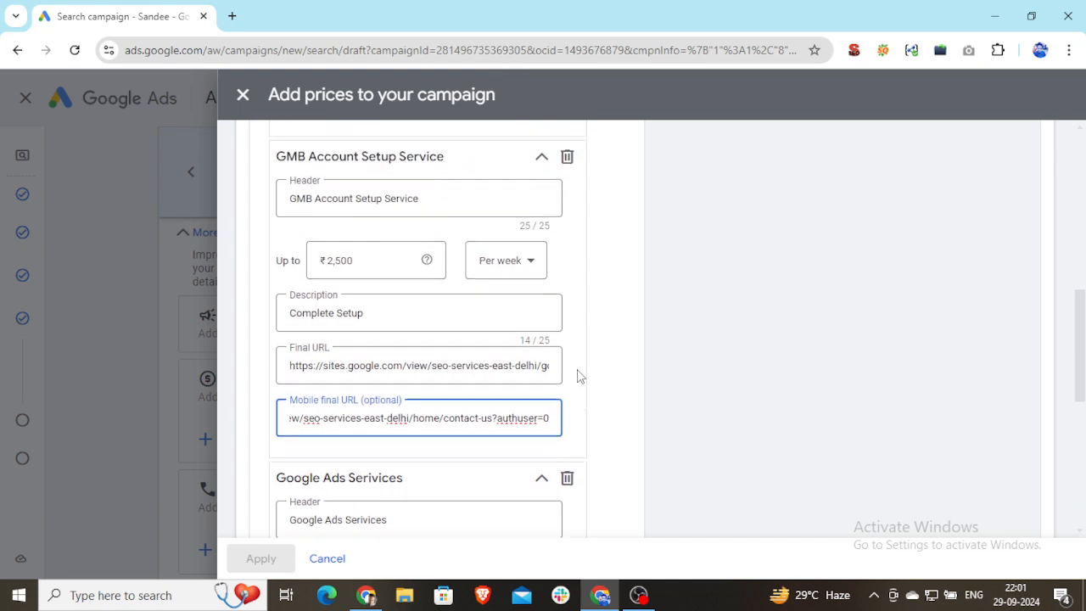
scroll(577, 376, "up", 1)
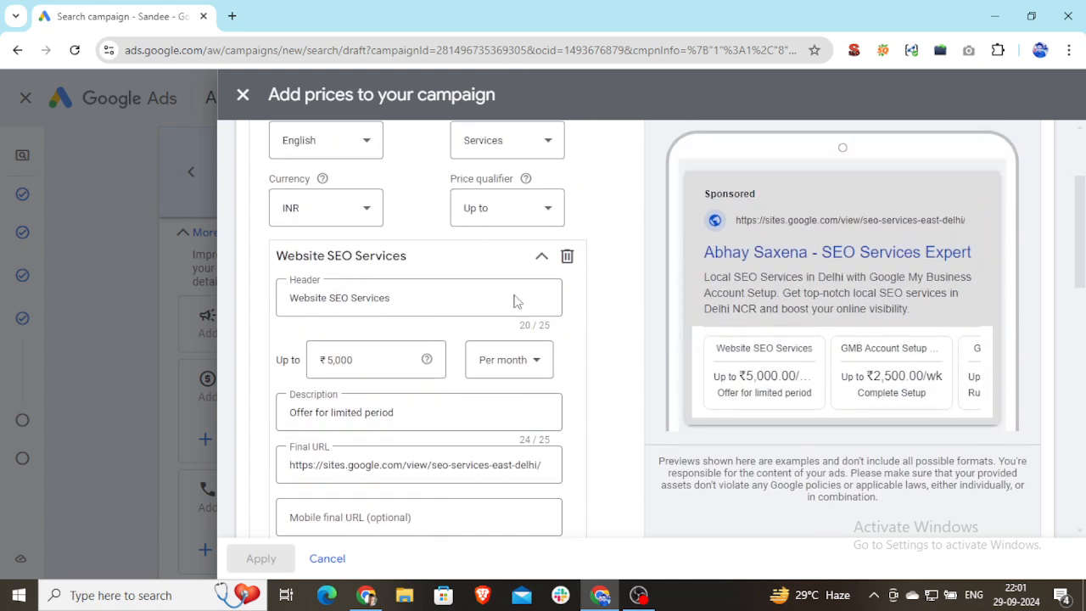
scroll(465, 419, "down", 1)
scroll(497, 512, "down", 6)
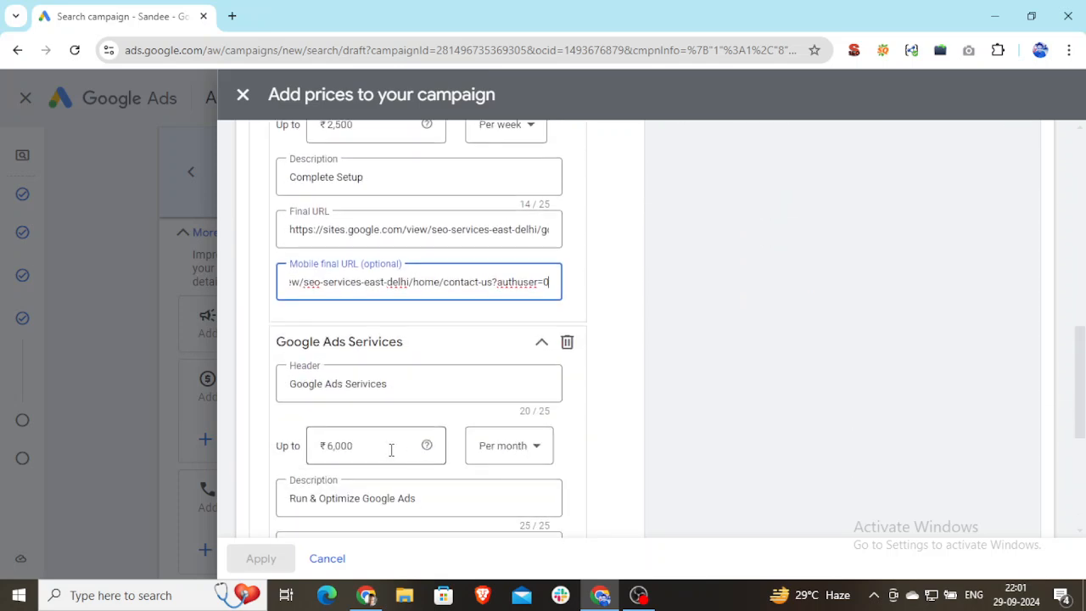
scroll(567, 468, "down", 4)
Compare the mobile and desktop previews of the ad with its price assets, ending on the mobile preview.
scroll(728, 373, "up", 10)
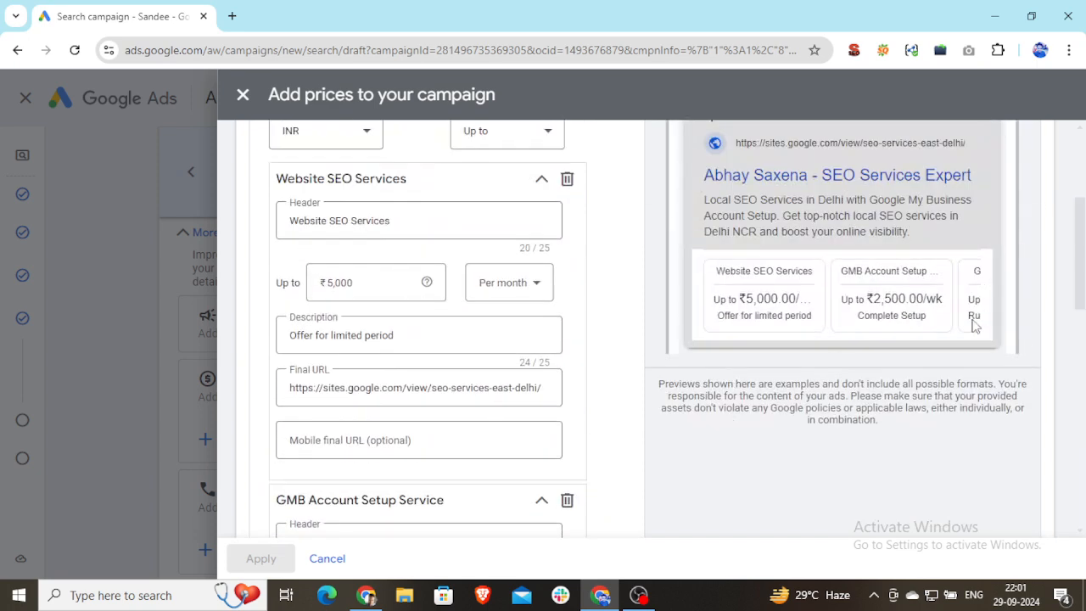
scroll(972, 319, "up", 2)
left_click(861, 183)
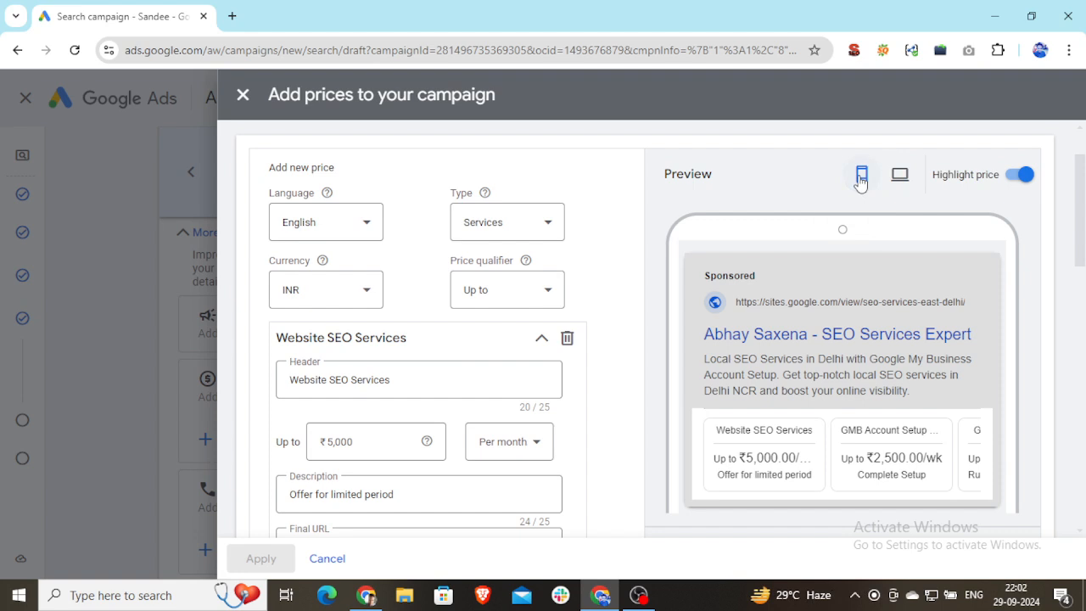
left_click(899, 178)
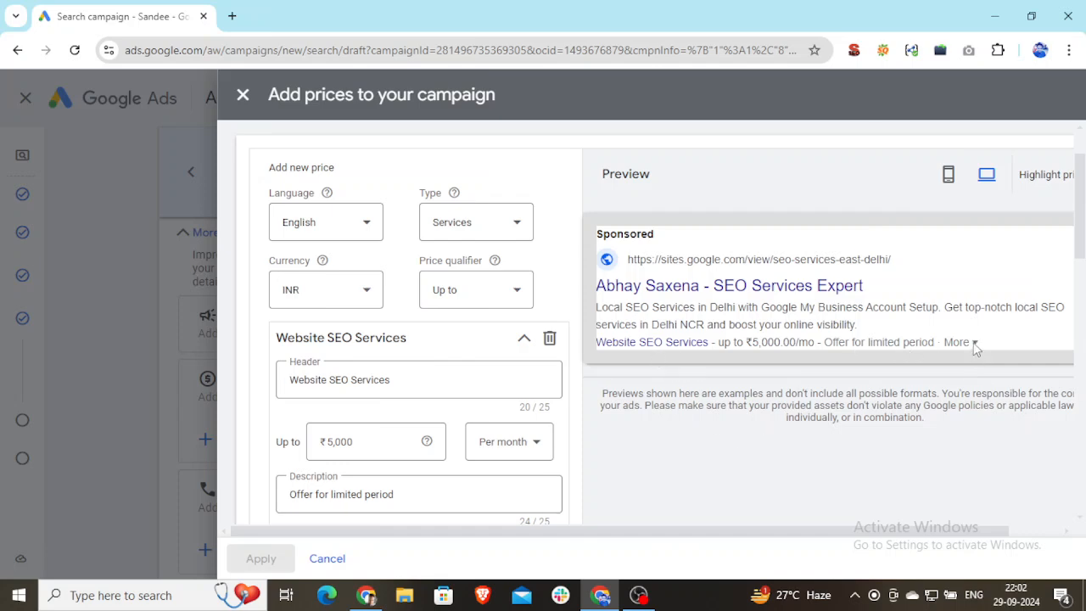
scroll(975, 347, "down", 3)
scroll(975, 346, "up", 1)
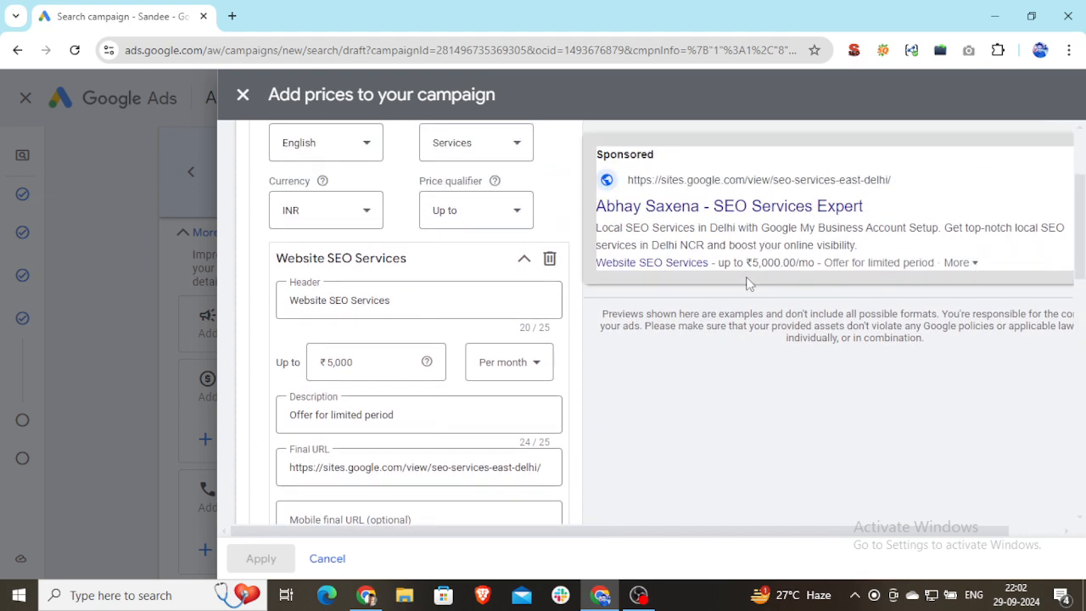
scroll(746, 284, "up", 1)
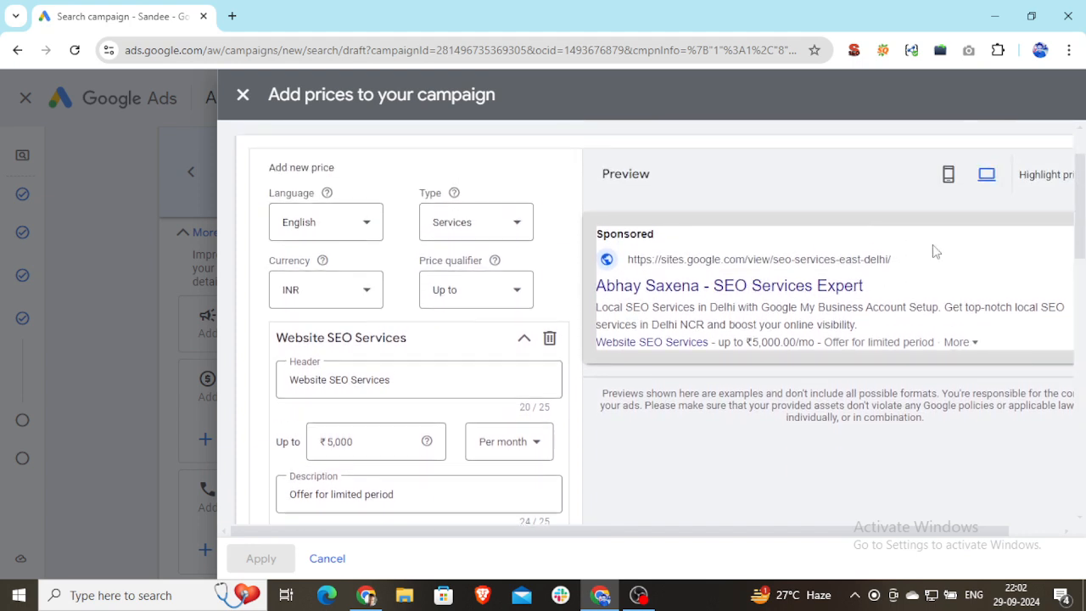
left_click(948, 175)
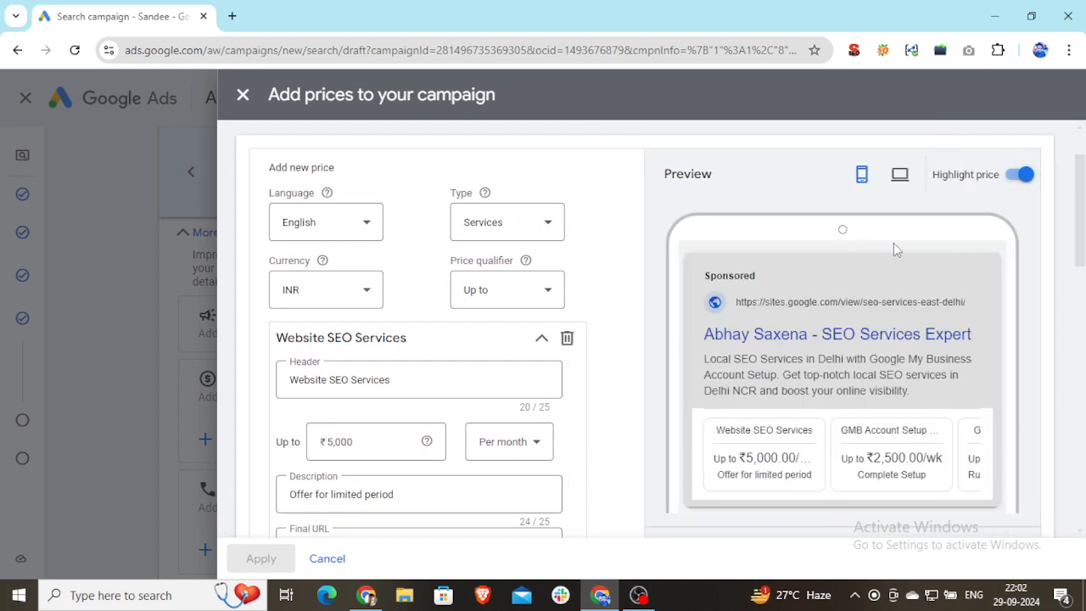
Recheck the price asset entries from Google Ads Serivices back to Website SEO Services against the mobile preview.
scroll(693, 481, "down", 1)
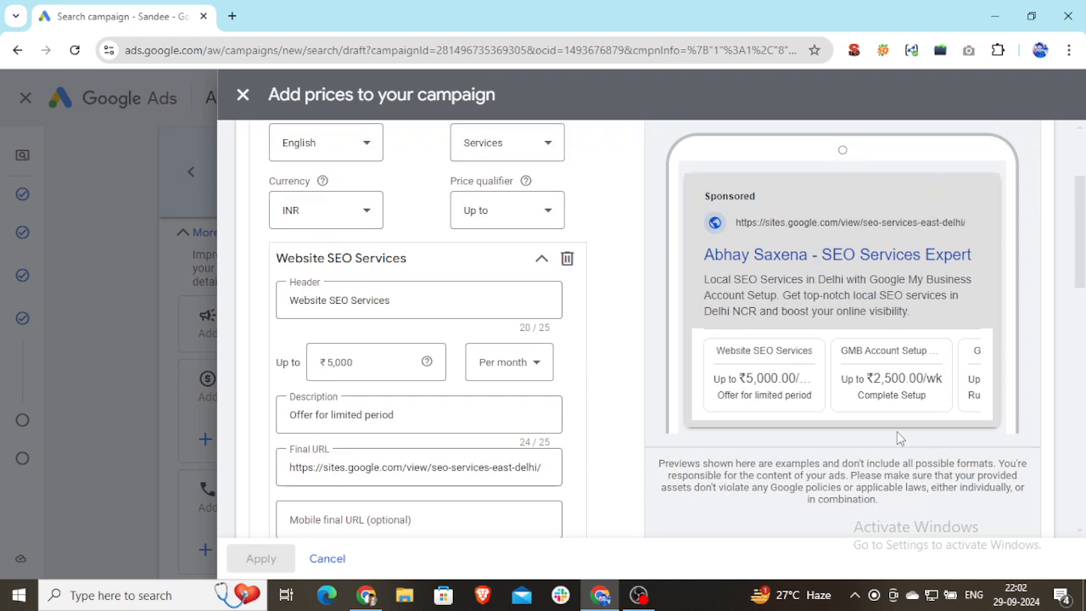
scroll(417, 453, "down", 8)
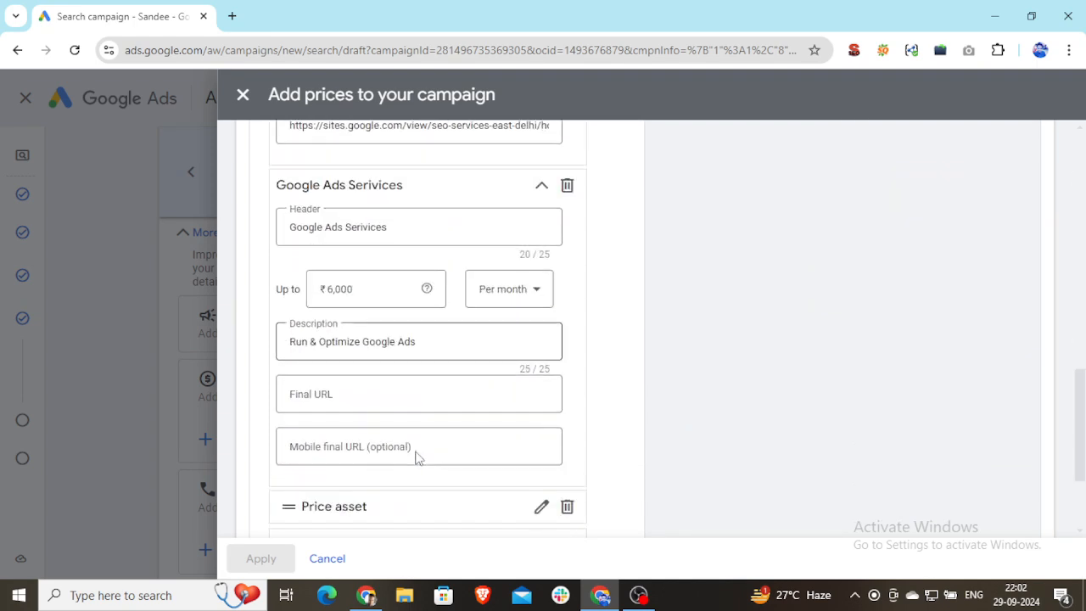
scroll(417, 450, "down", 2)
scroll(417, 450, "up", 3)
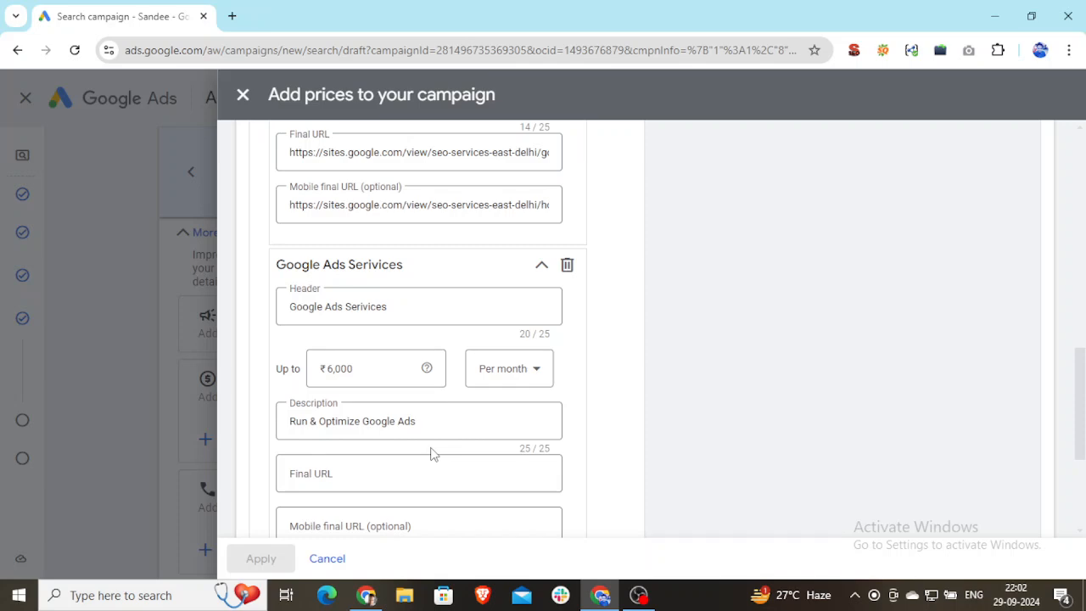
scroll(497, 534, "up", 6)
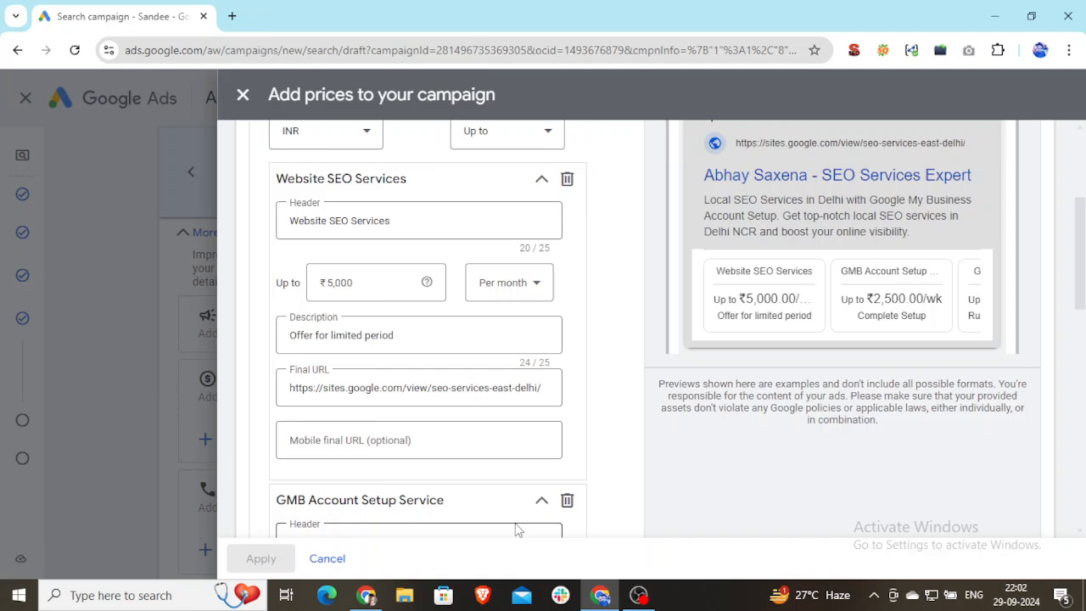
scroll(635, 417, "up", 1)
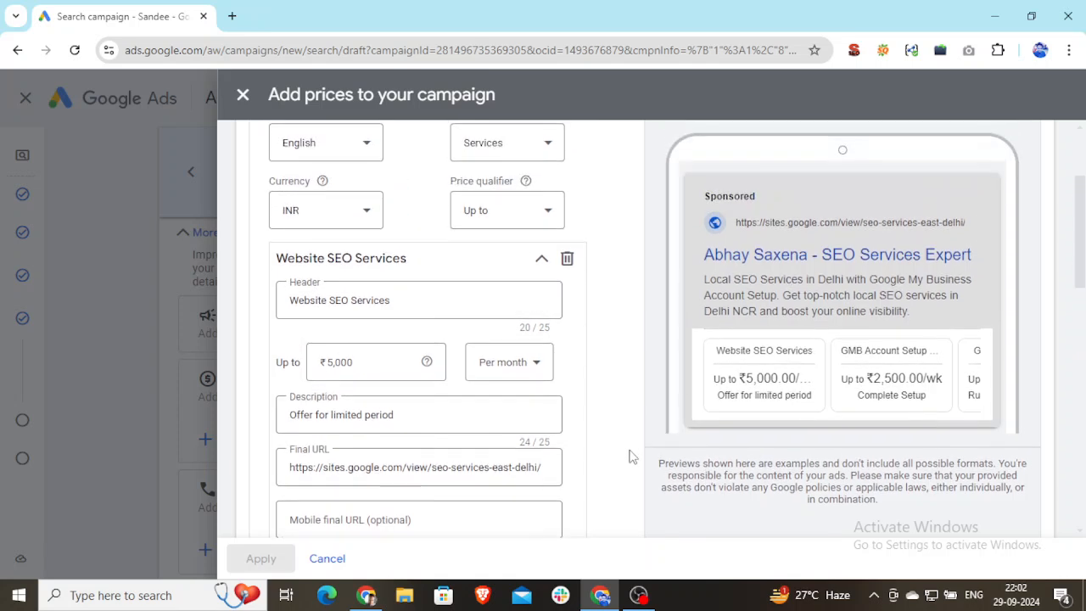